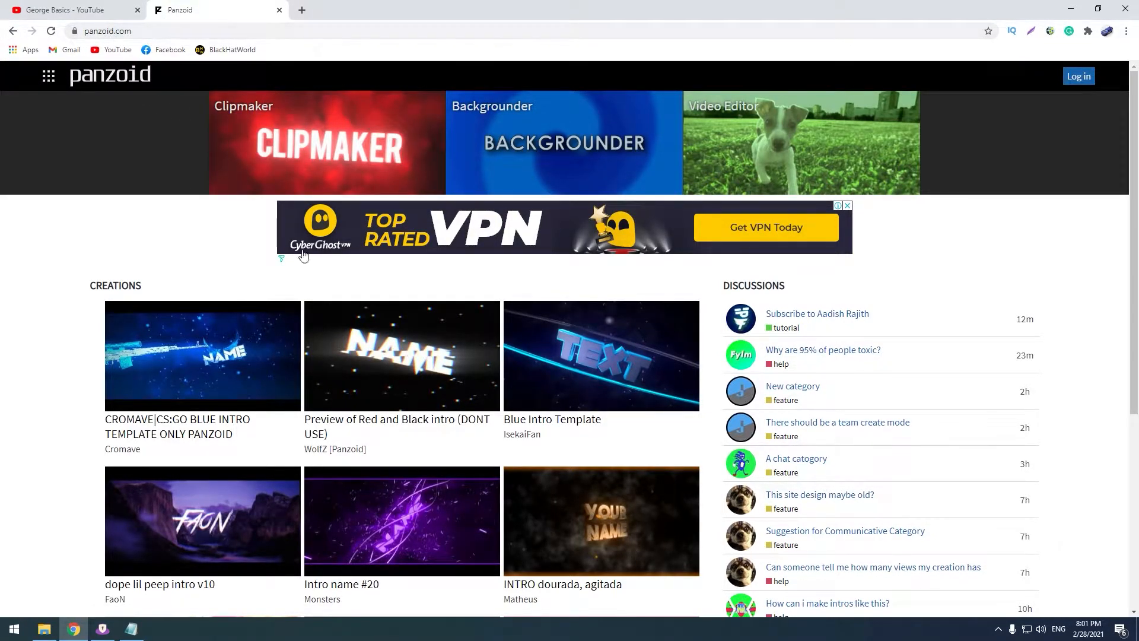
# Step: Open the full list of creations, show the top ones, and browse the intro templates
pyautogui.scroll(-5, 92, 386)
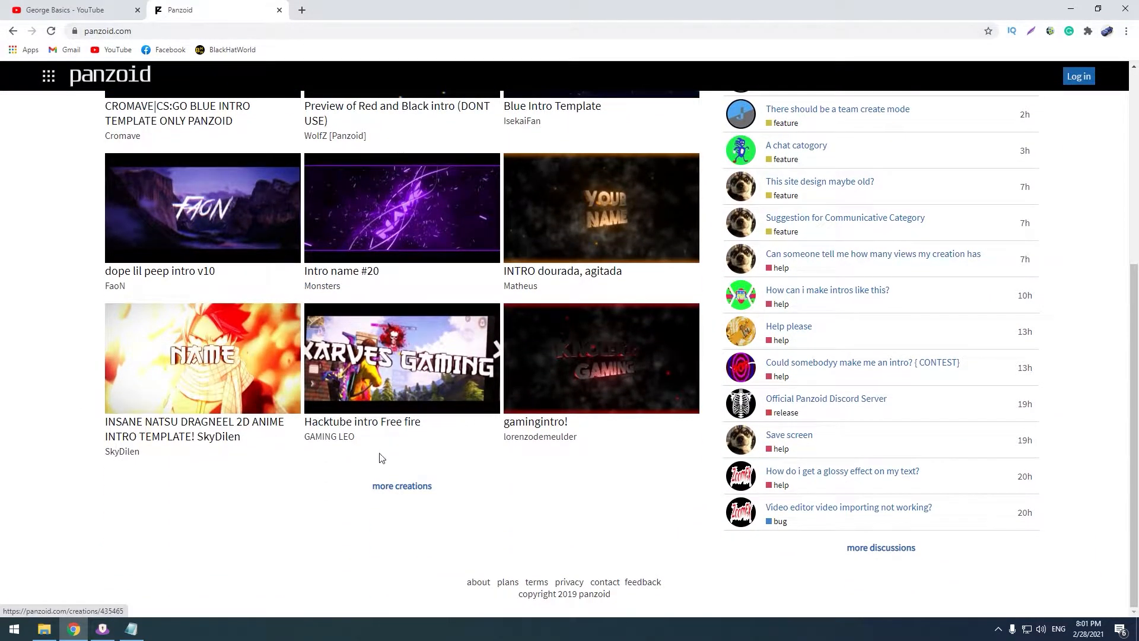
pyautogui.click(389, 492)
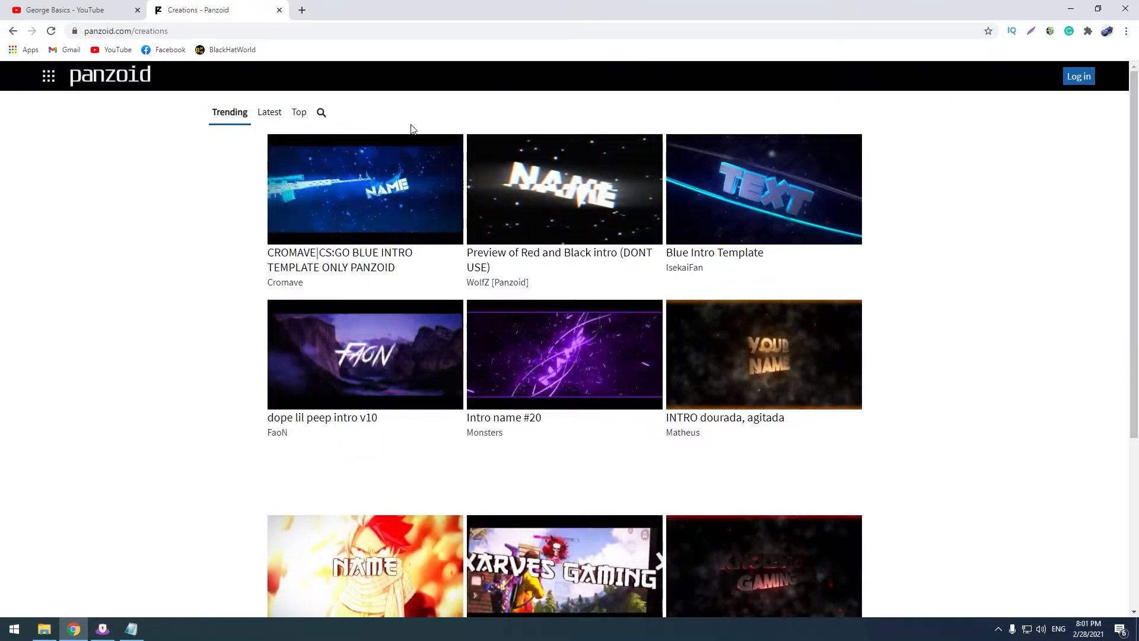
pyautogui.click(297, 117)
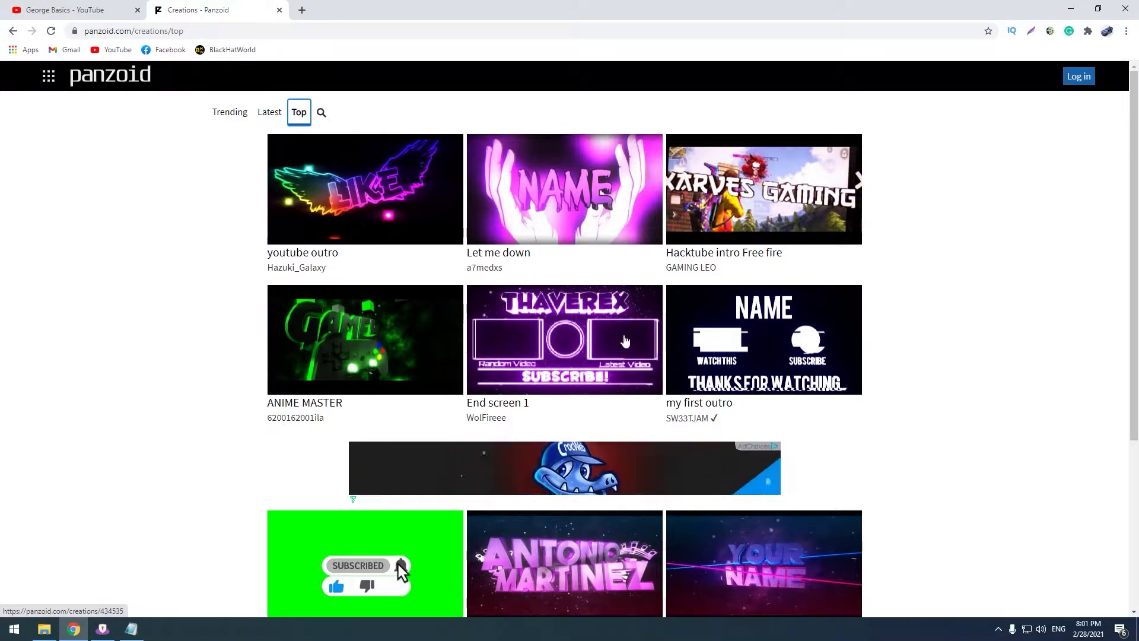
pyautogui.scroll(-3, 720, 369)
pyautogui.scroll(-7, 618, 376)
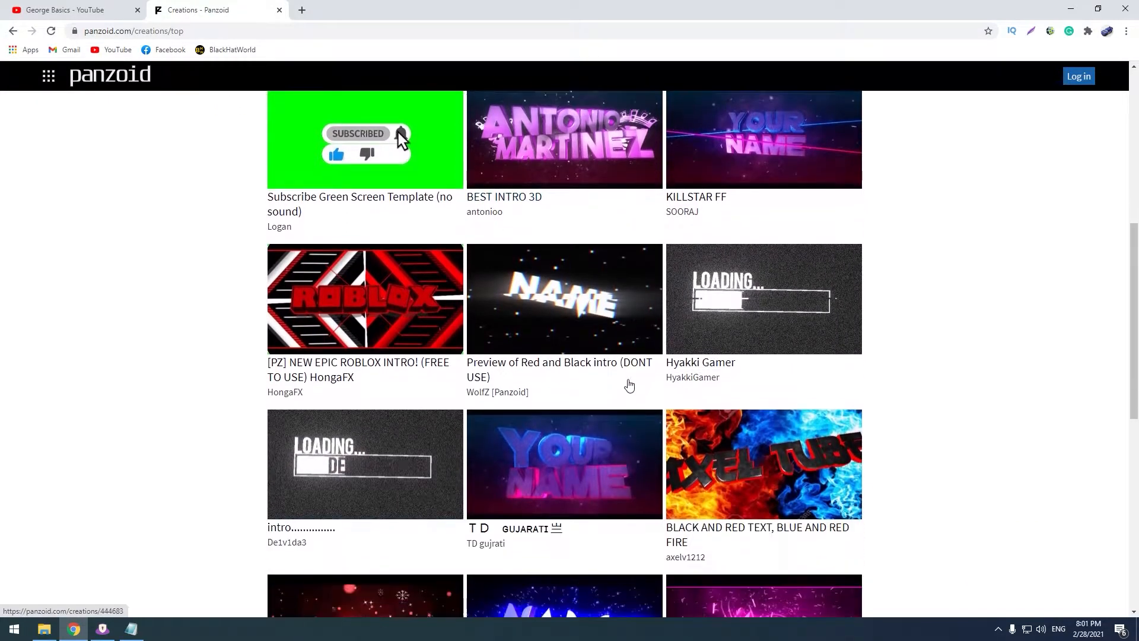
pyautogui.scroll(-1, 566, 375)
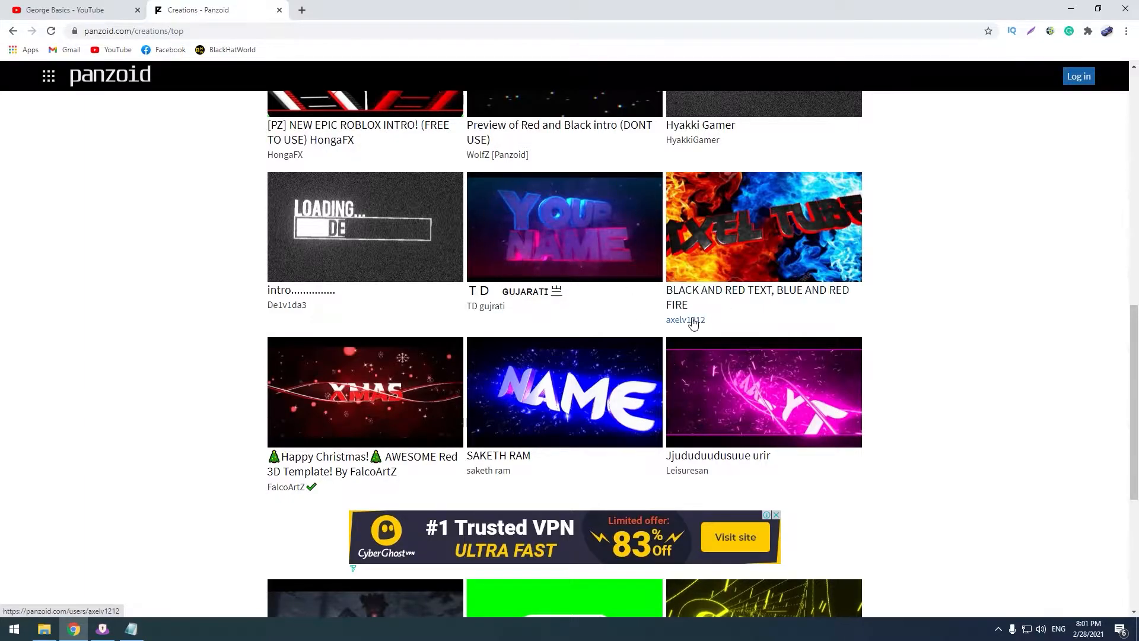
# Step: Open the "Let me down" template from the top creations in Clipmaker
pyautogui.scroll(11, 692, 321)
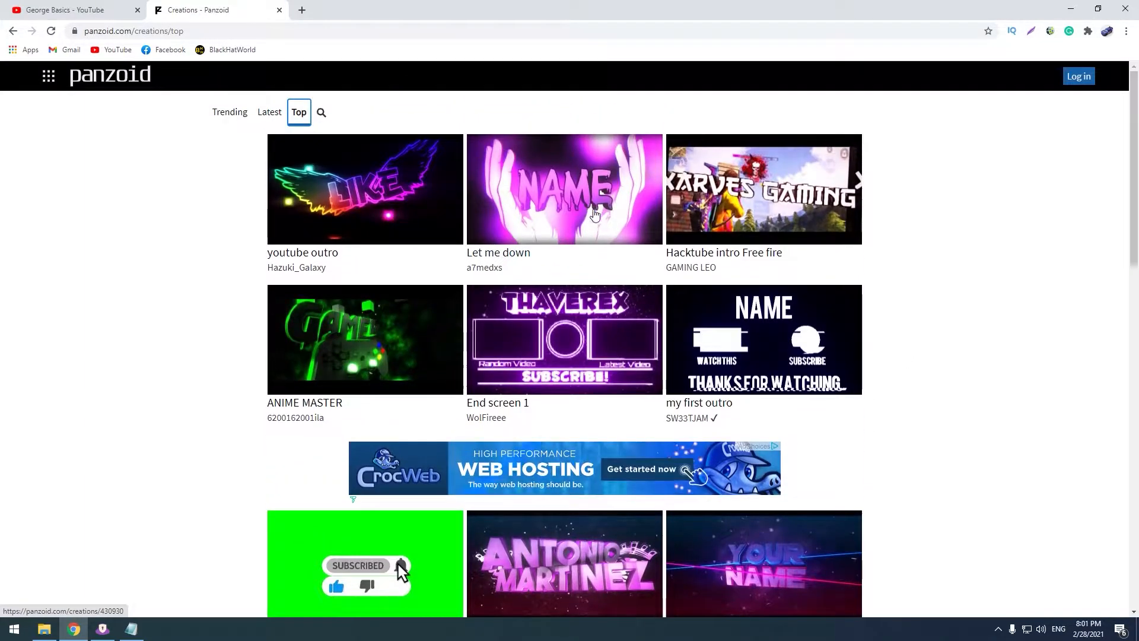
pyautogui.click(595, 215)
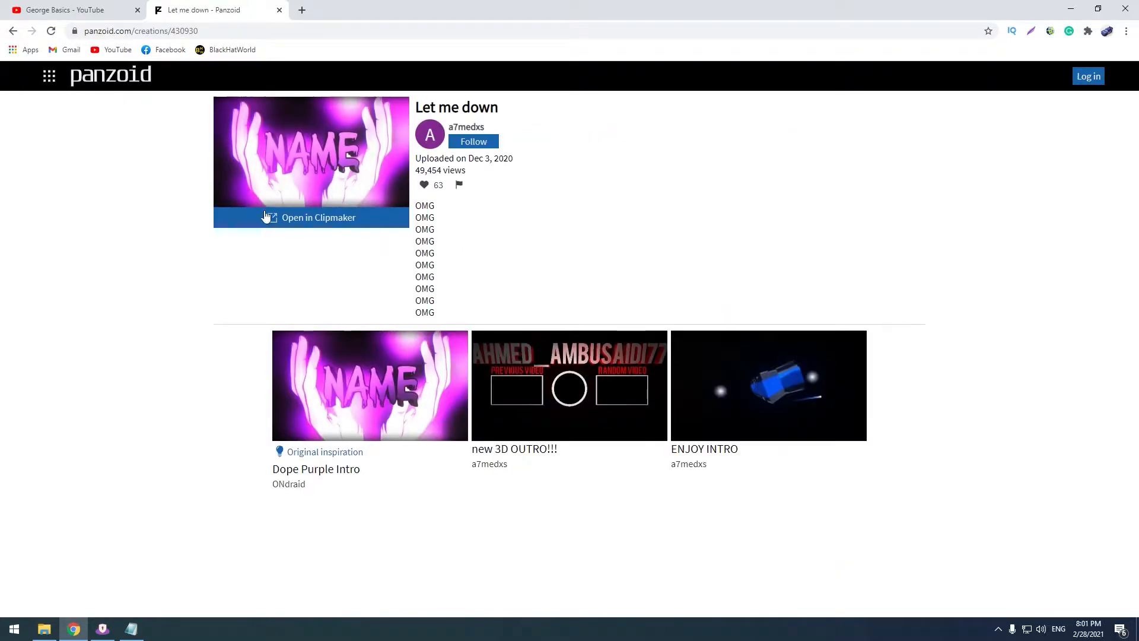
pyautogui.click(333, 223)
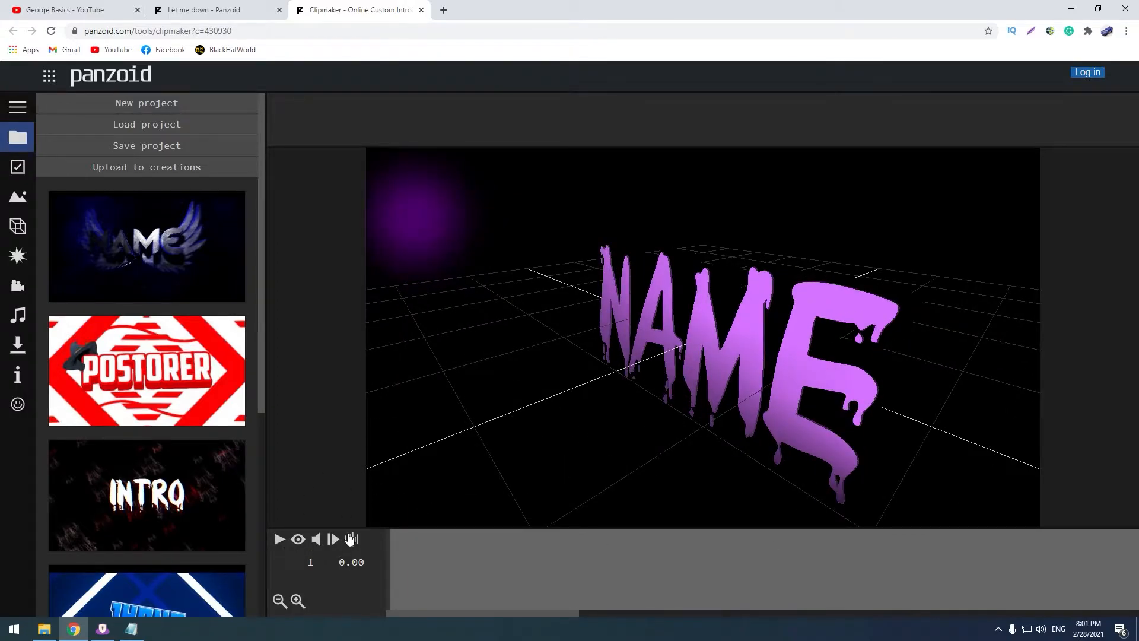
# Step: Turn on the rendered preview and audio, play the intro, and pause it at 12.60 seconds
pyautogui.click(302, 541)
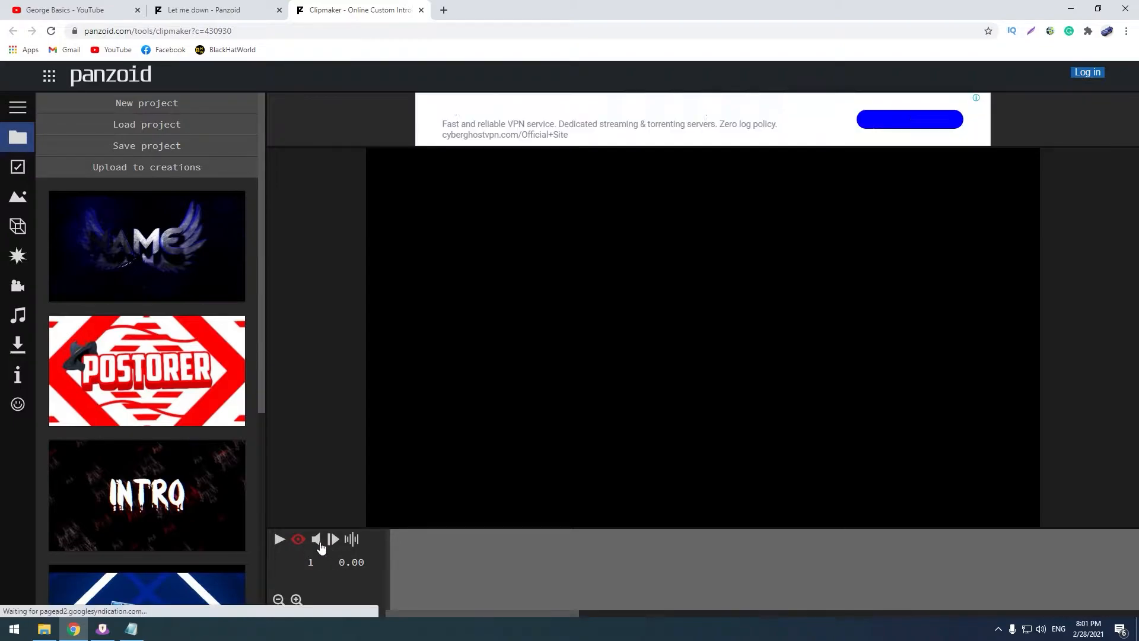
pyautogui.click(279, 539)
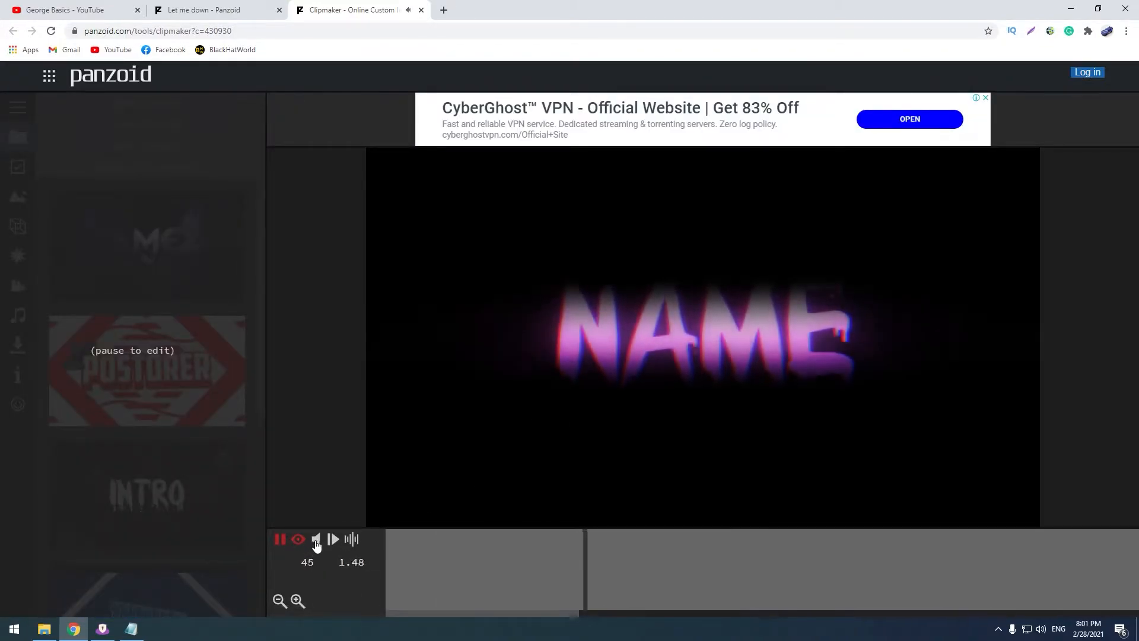
pyautogui.click(317, 541)
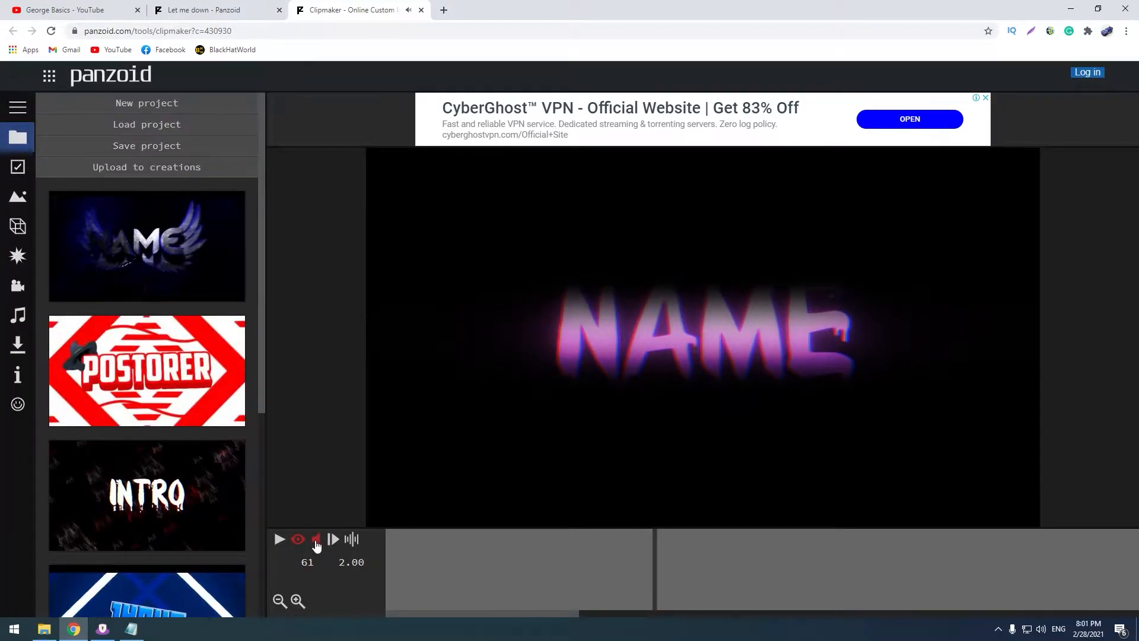
pyautogui.click(280, 539)
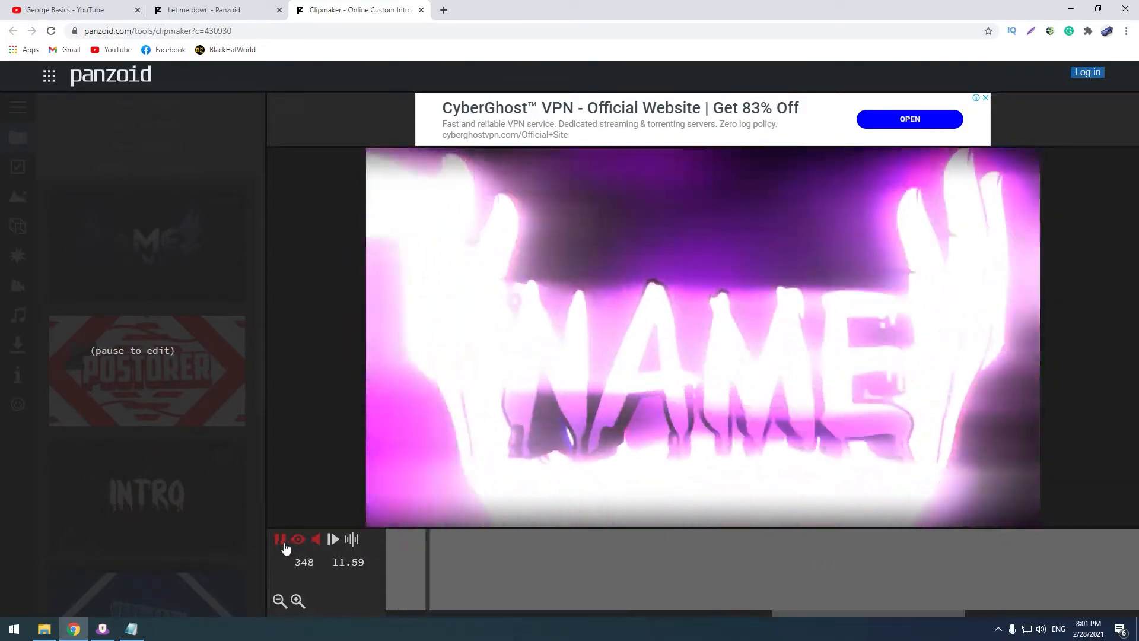
pyautogui.click(280, 540)
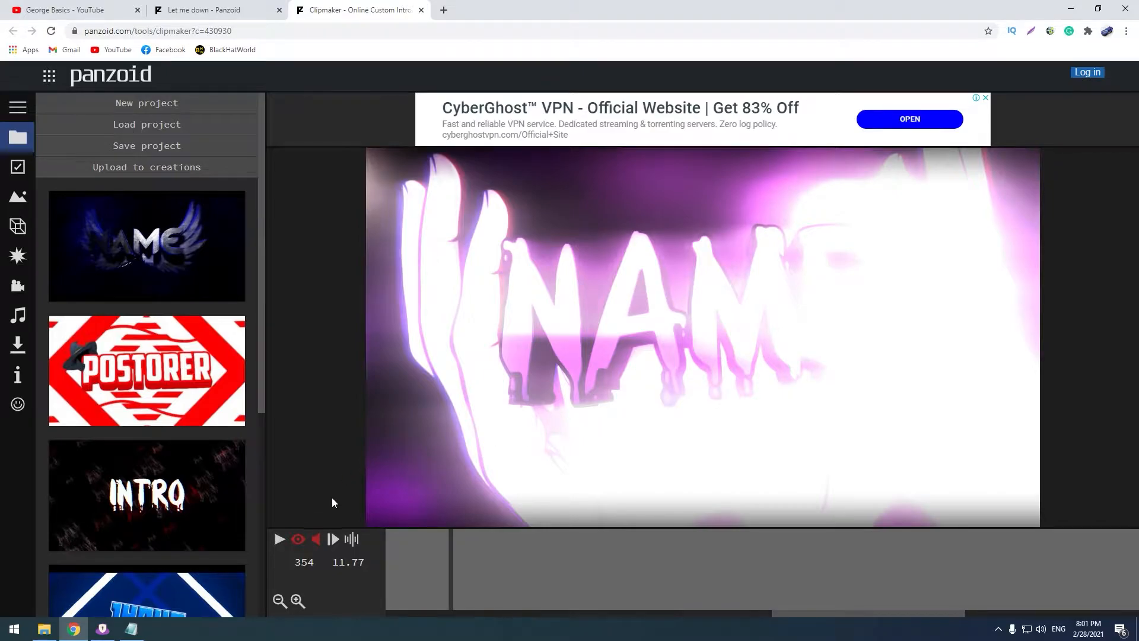
pyautogui.click(285, 540)
pyautogui.click(284, 541)
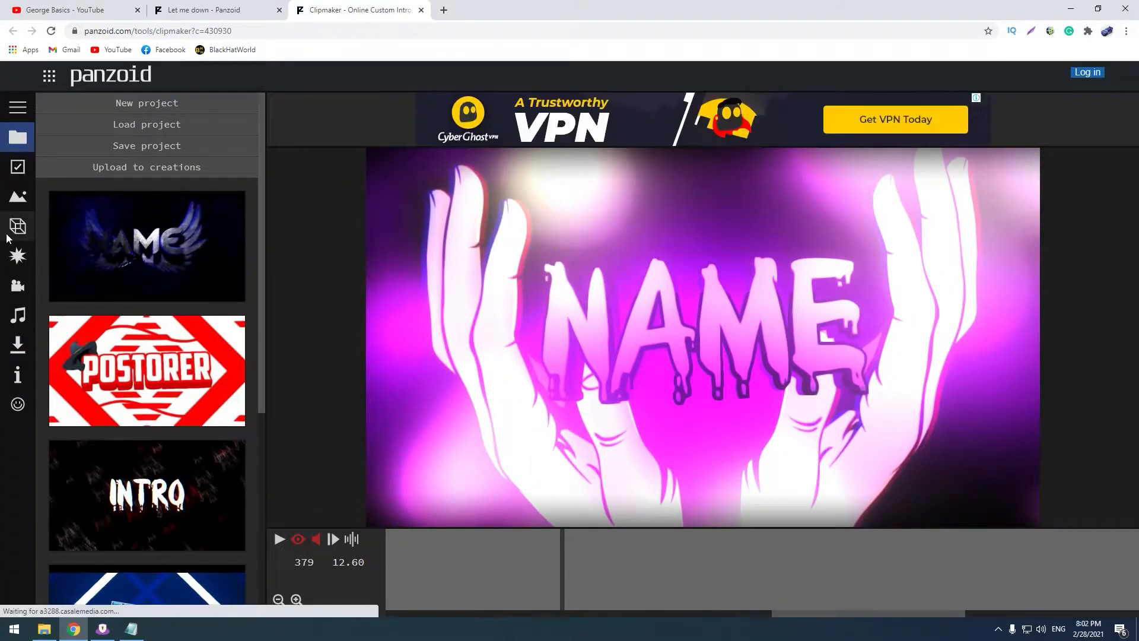
# Step: Examine the available video resolutions in the basic settings, keeping 1920x1080 (1080p)
pyautogui.click(11, 171)
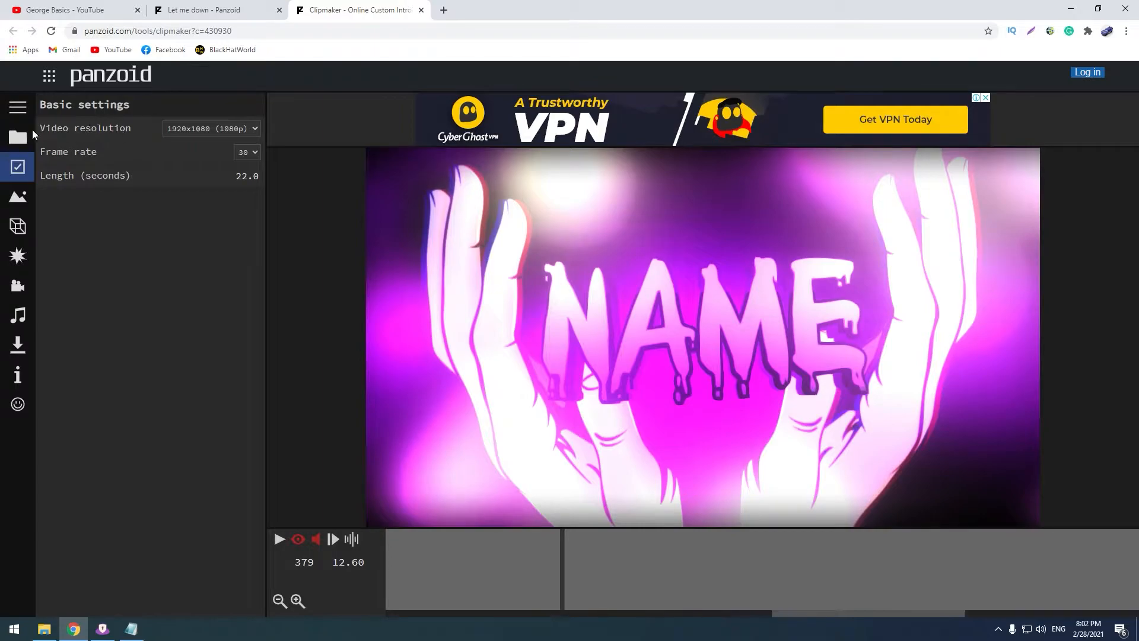
pyautogui.click(214, 129)
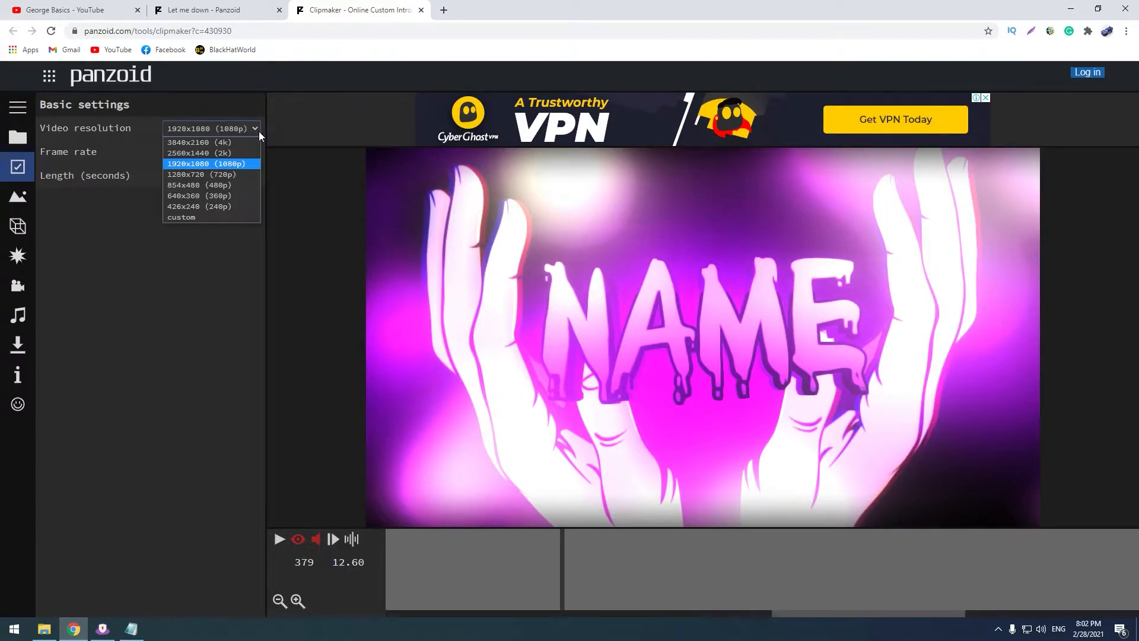
pyautogui.click(174, 167)
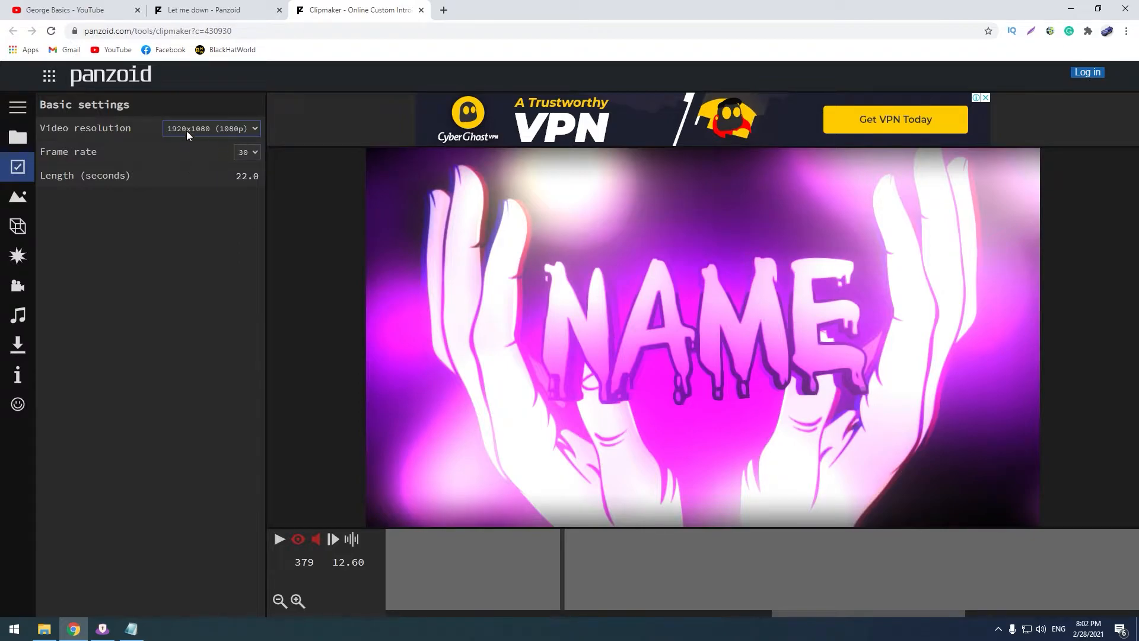
pyautogui.click(229, 129)
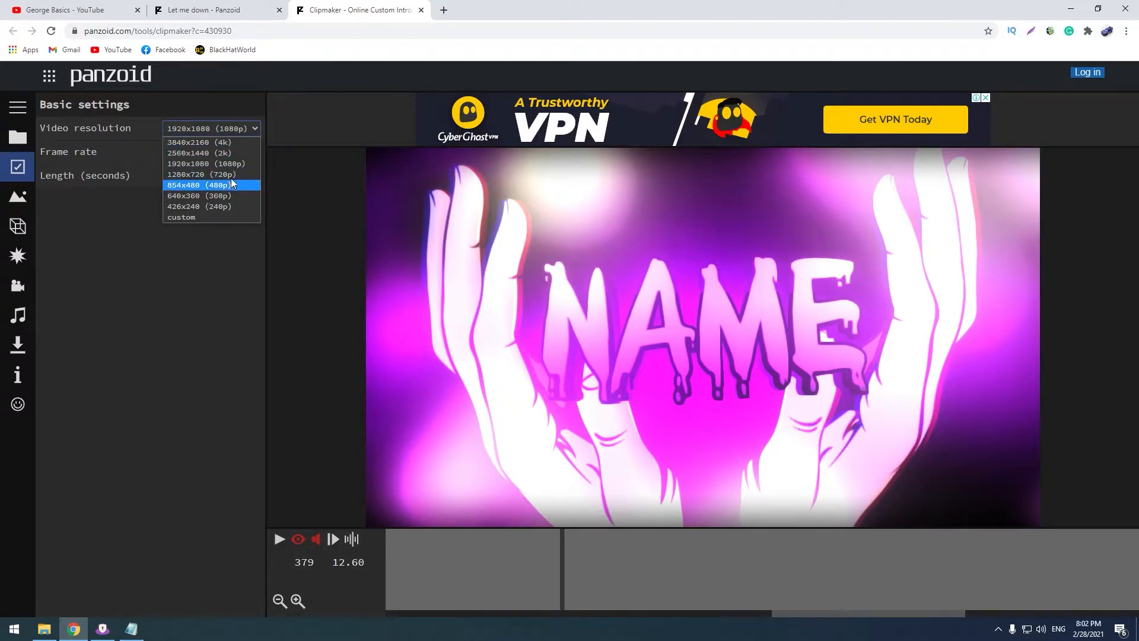
pyautogui.click(204, 267)
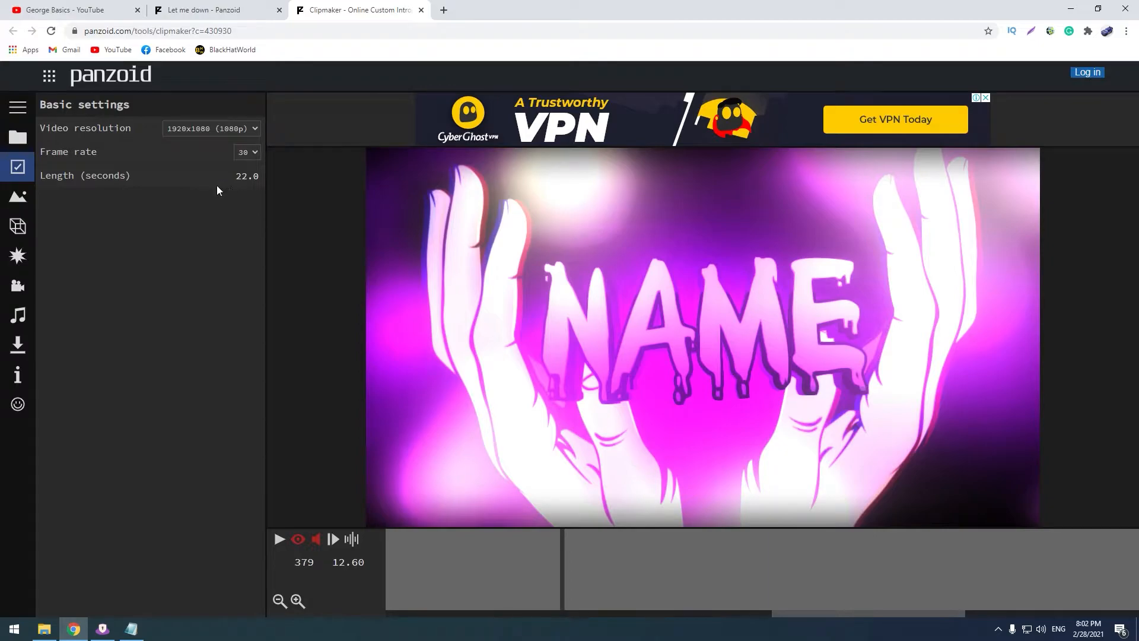
# Step: Set the intro's length to 16 seconds
pyautogui.click(252, 181)
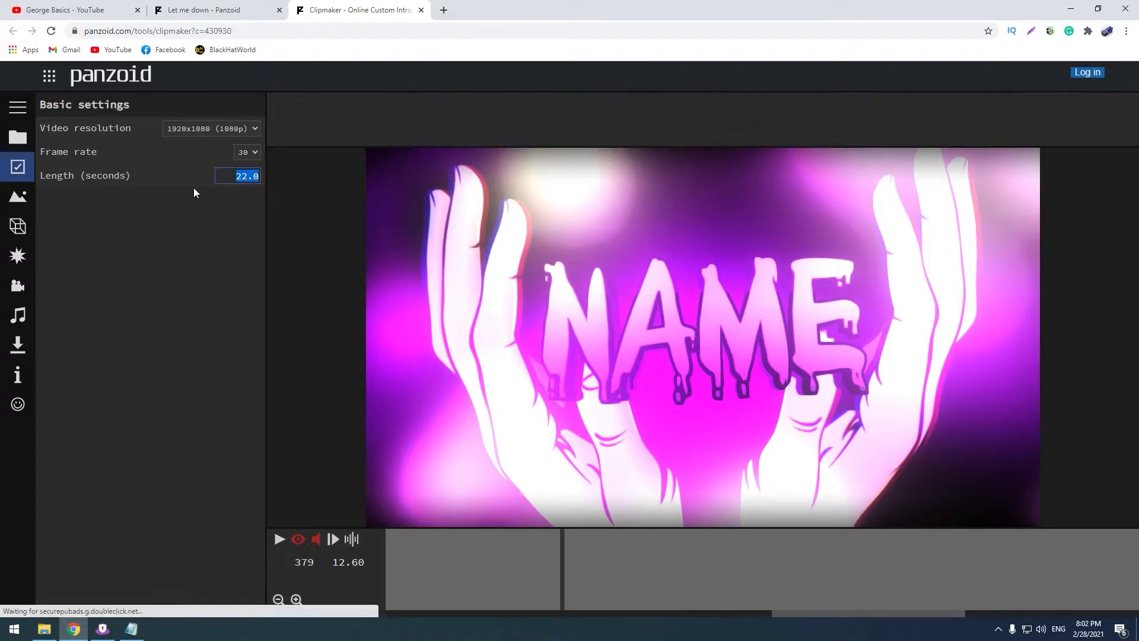
pyautogui.write('16')
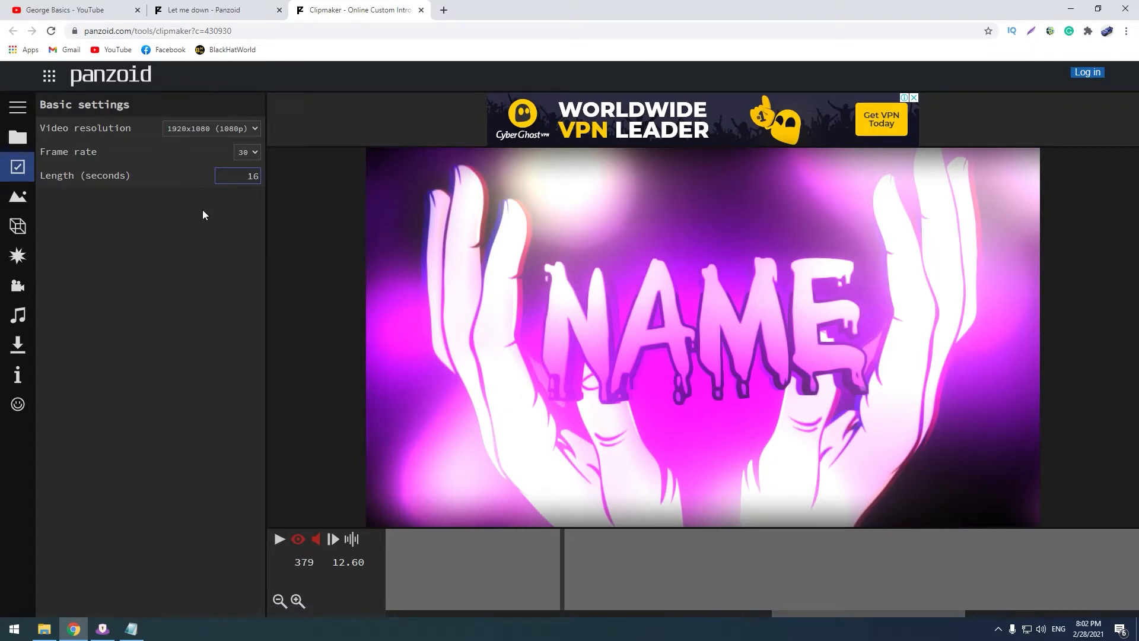
pyautogui.press('Return')
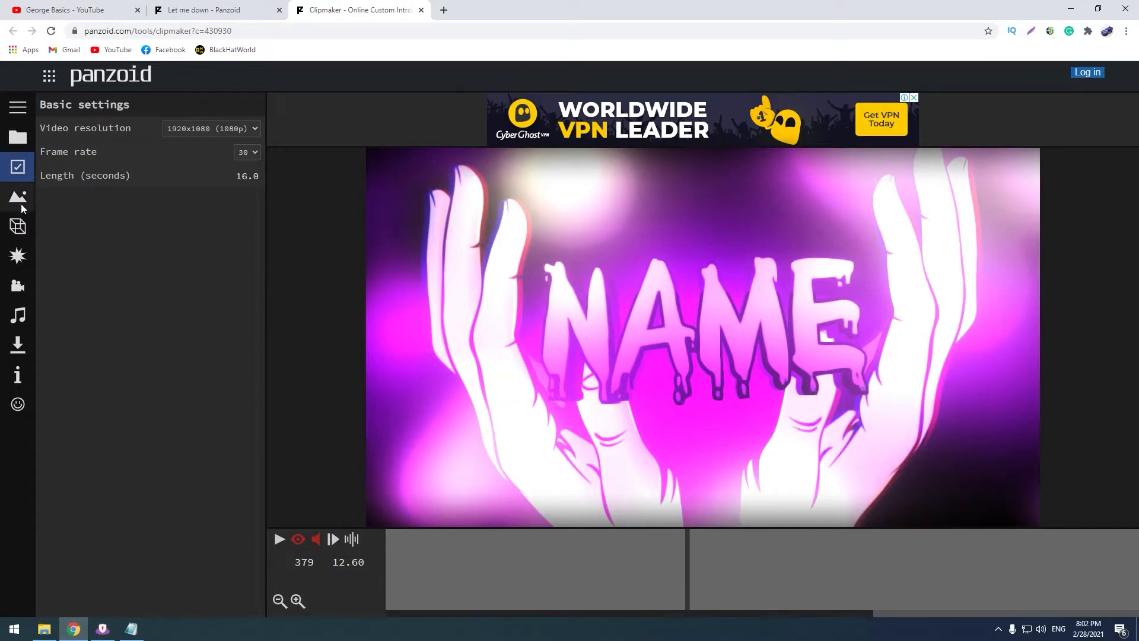
# Step: Select the first NAME text object inside the Text group of the scene's objects
pyautogui.click(18, 226)
pyautogui.scroll(-1, 104, 230)
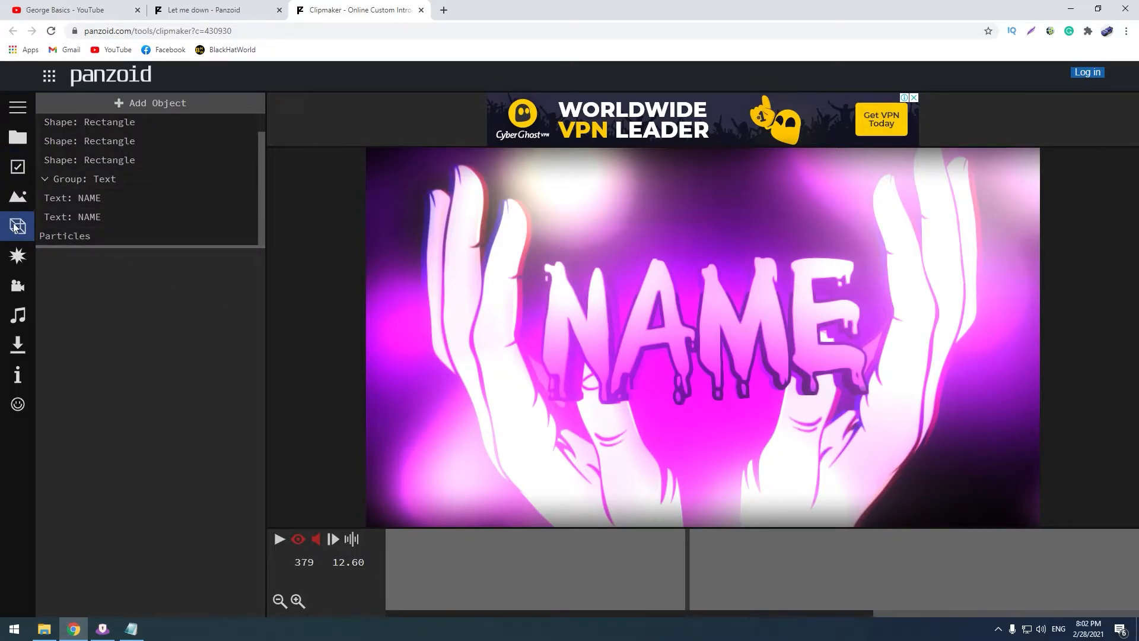
pyautogui.click(88, 198)
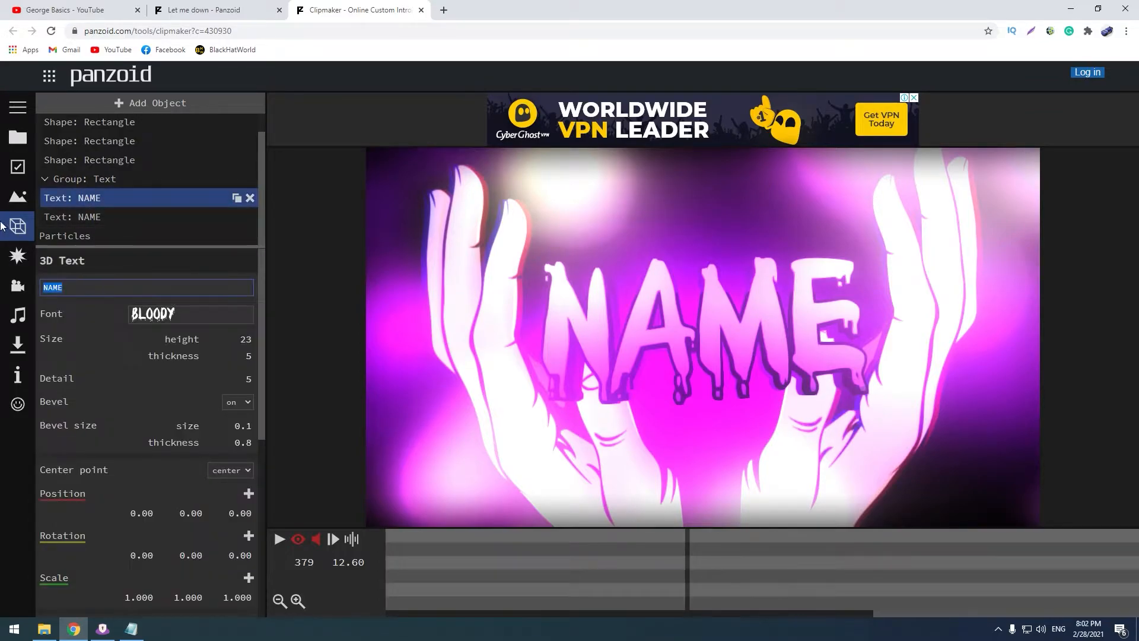
pyautogui.write('g')
pyautogui.press('BackSpace')
pyautogui.write('George')
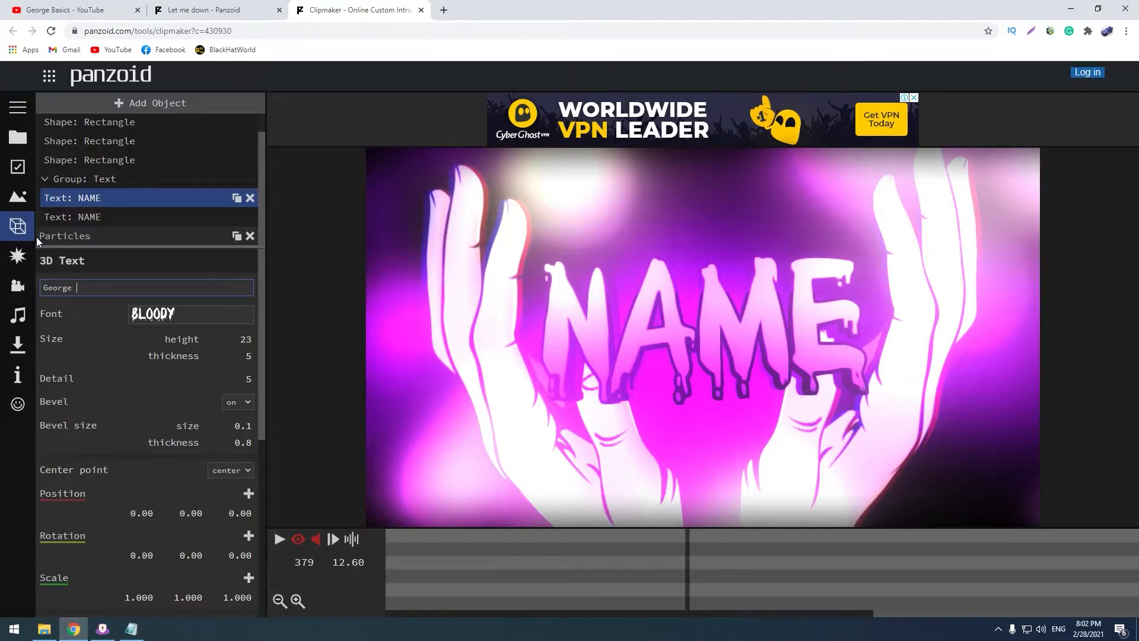
pyautogui.write(' Basics')
pyautogui.click(78, 294)
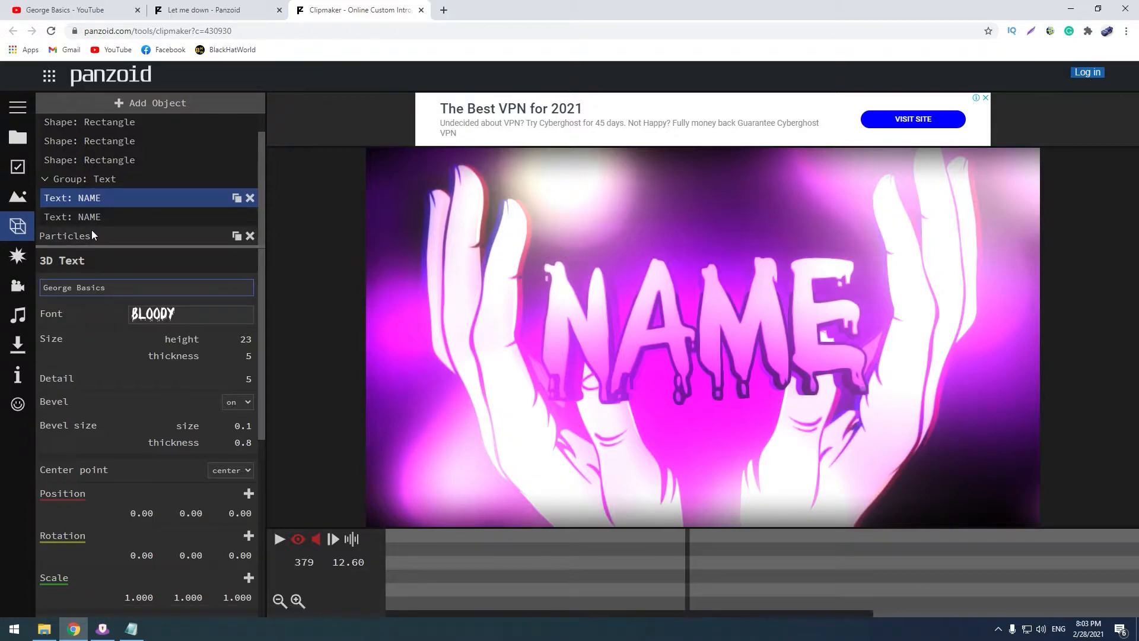
pyautogui.click(99, 218)
# Step: Replace the wording of the first NAME text object with "George Basics"
pyautogui.click(108, 199)
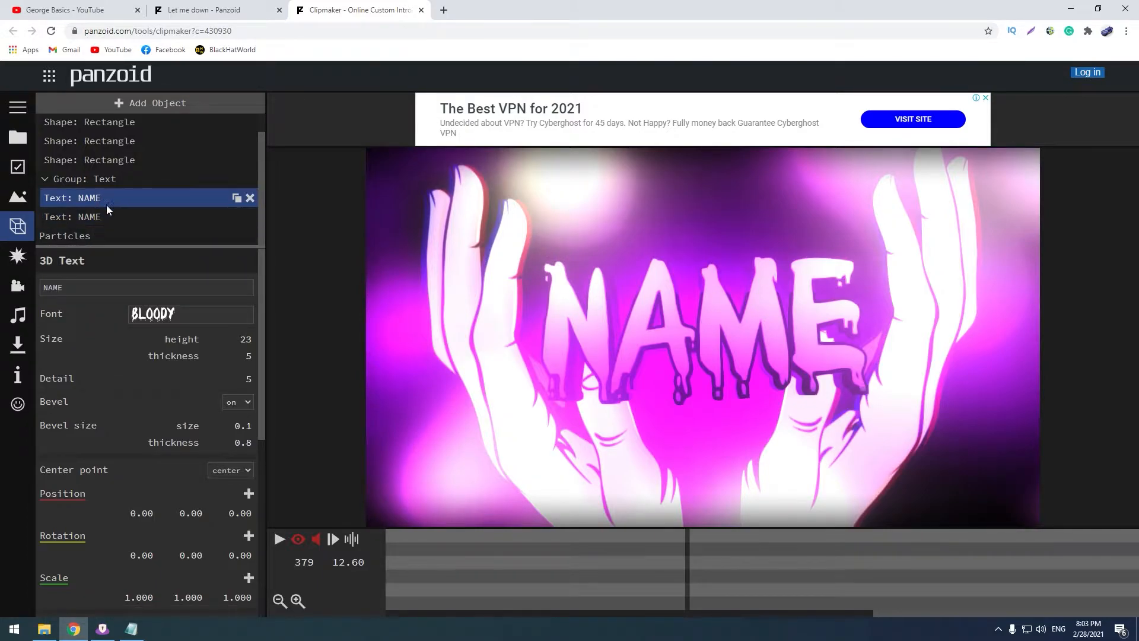
pyautogui.write('orge Basics')
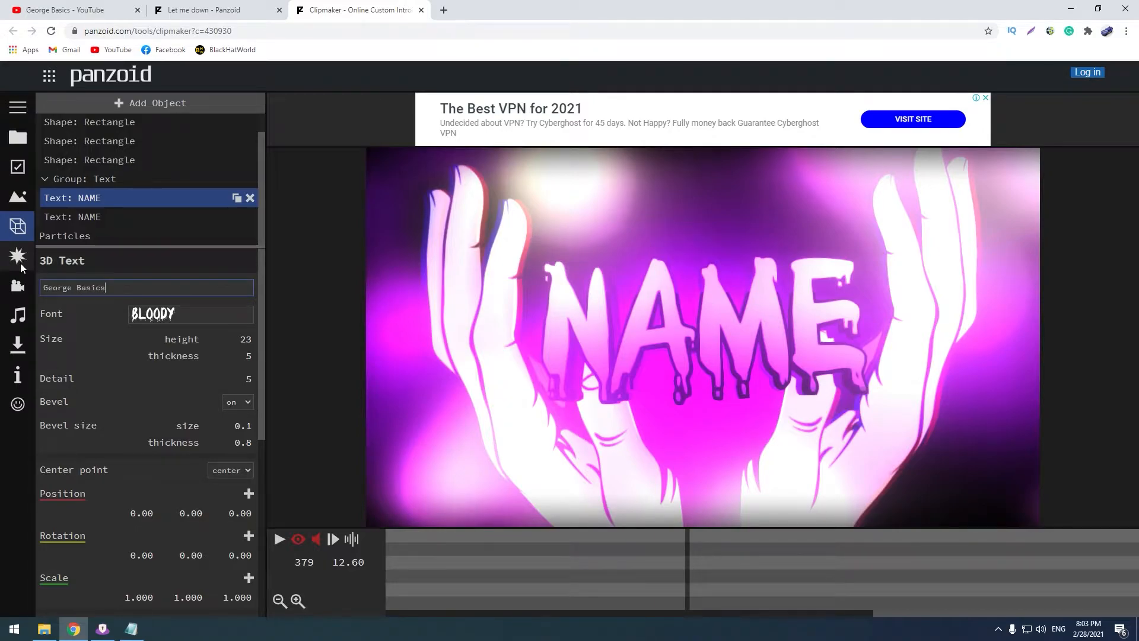
pyautogui.press('Return')
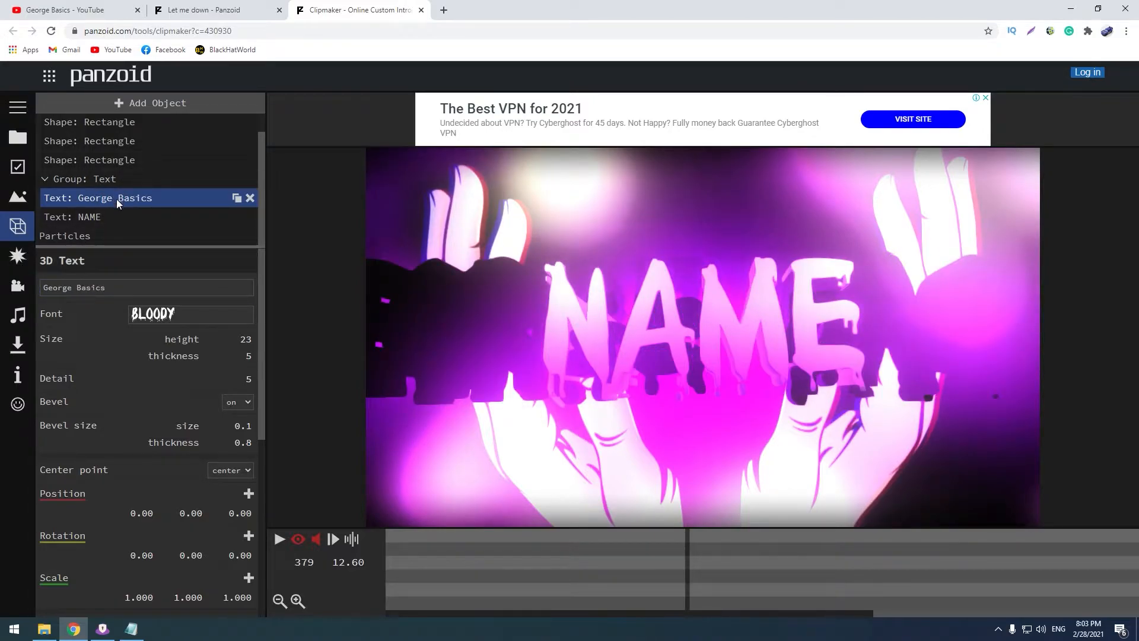
# Step: Replace the wording of the second 3D text object in the Text group with "George Basics"
pyautogui.click(111, 215)
pyautogui.doubleClick(117, 292)
pyautogui.write('George Bas')
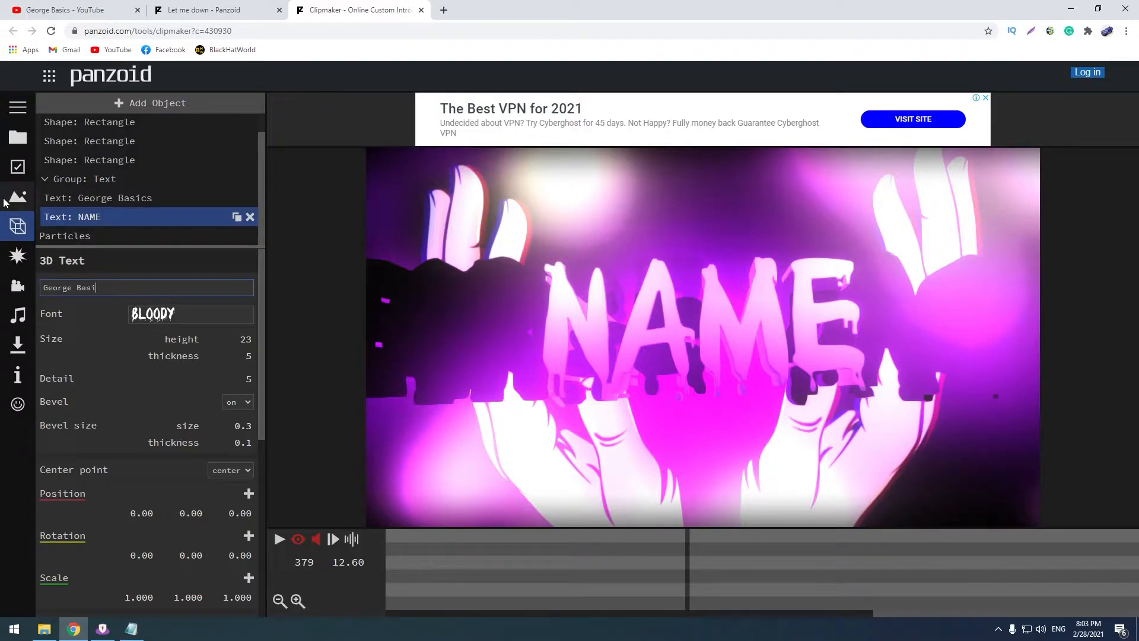
pyautogui.write('ics')
pyautogui.press('Return')
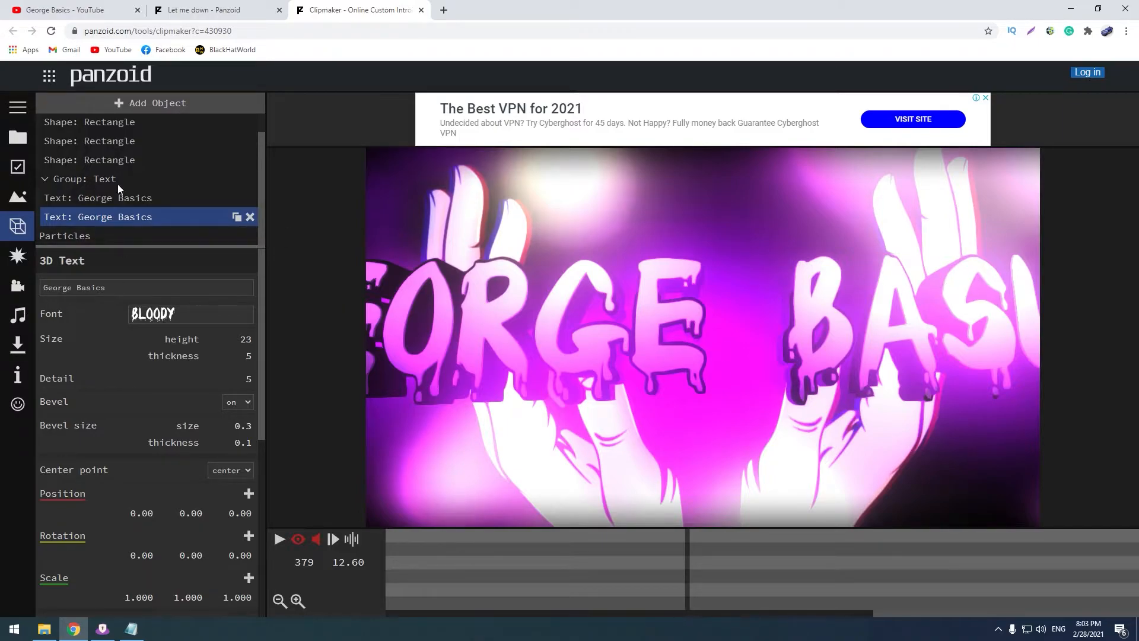
# Step: Set the size height of both George Basics text objects to 14
pyautogui.click(256, 350)
pyautogui.press('Return')
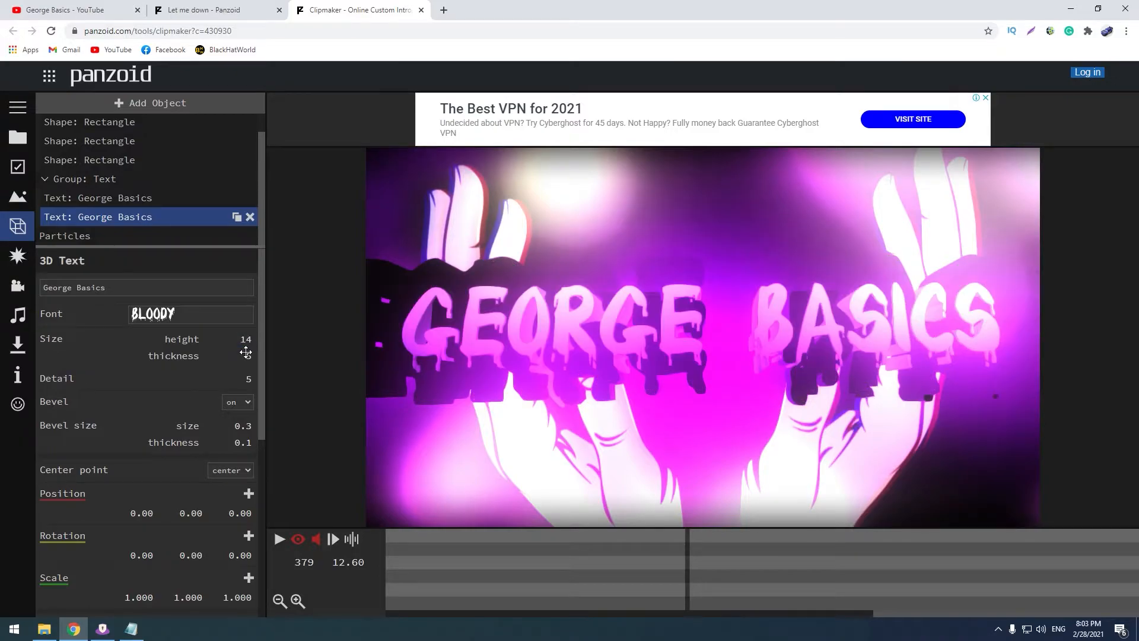
pyautogui.click(105, 196)
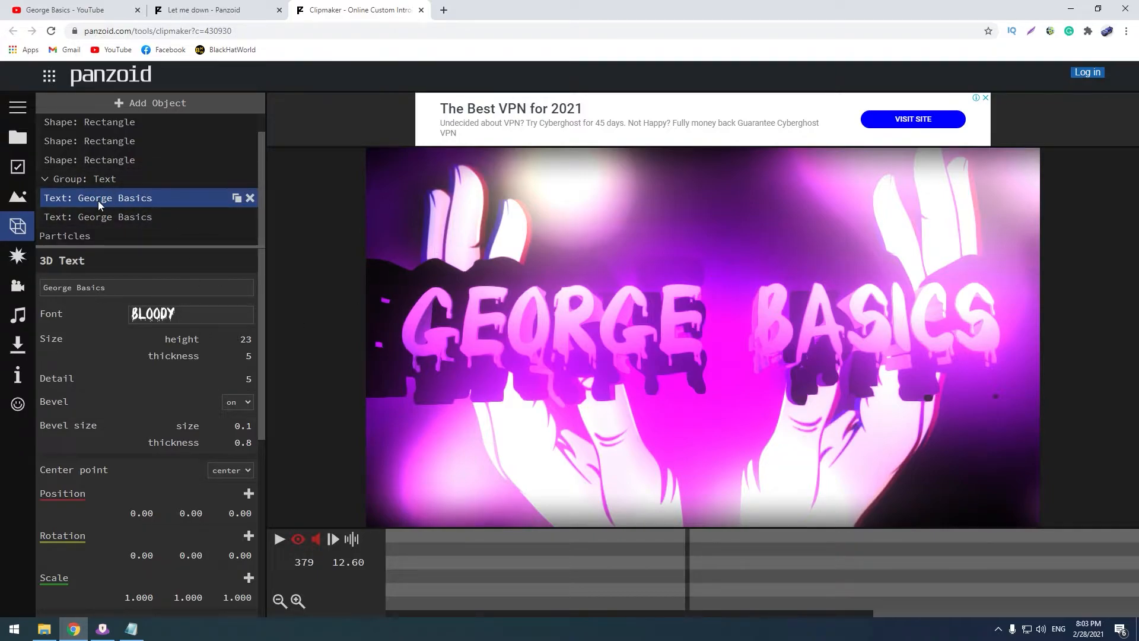
pyautogui.click(245, 339)
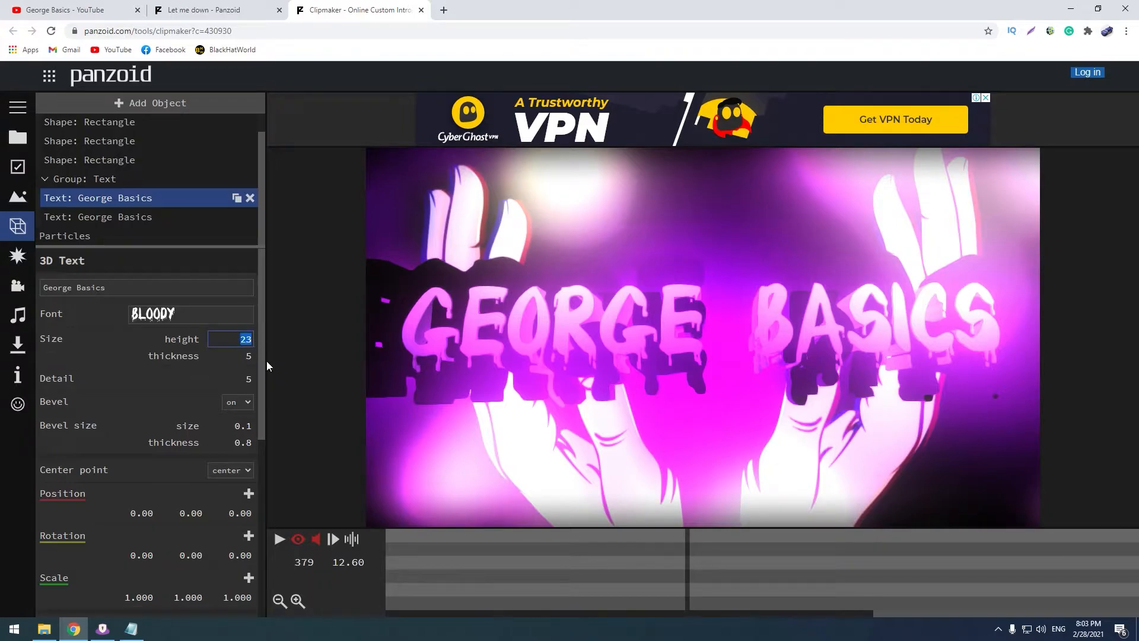
pyautogui.click(304, 385)
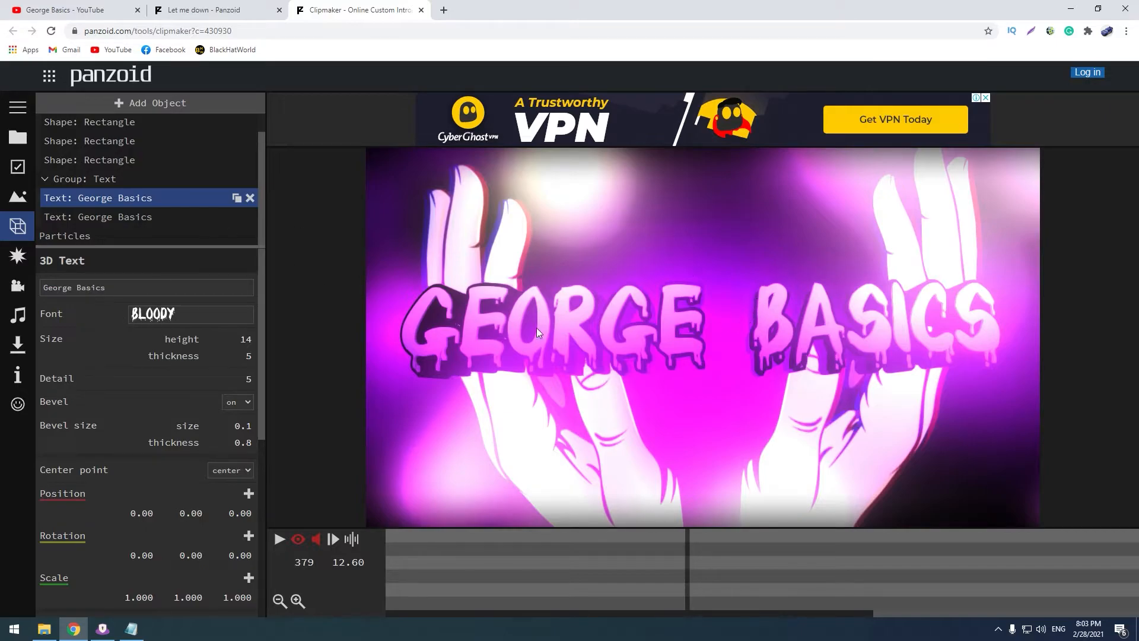
# Step: Examine the font choices and the size, bevel, position and appearance settings of the first George Basics text object
pyautogui.click(152, 316)
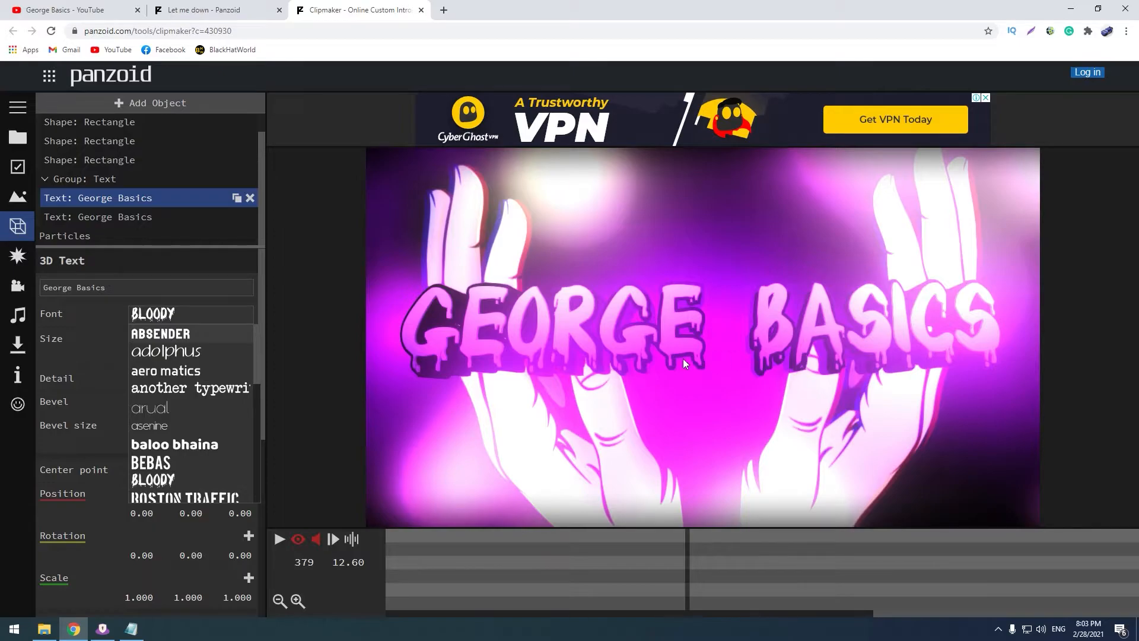
pyautogui.scroll(-10, 212, 432)
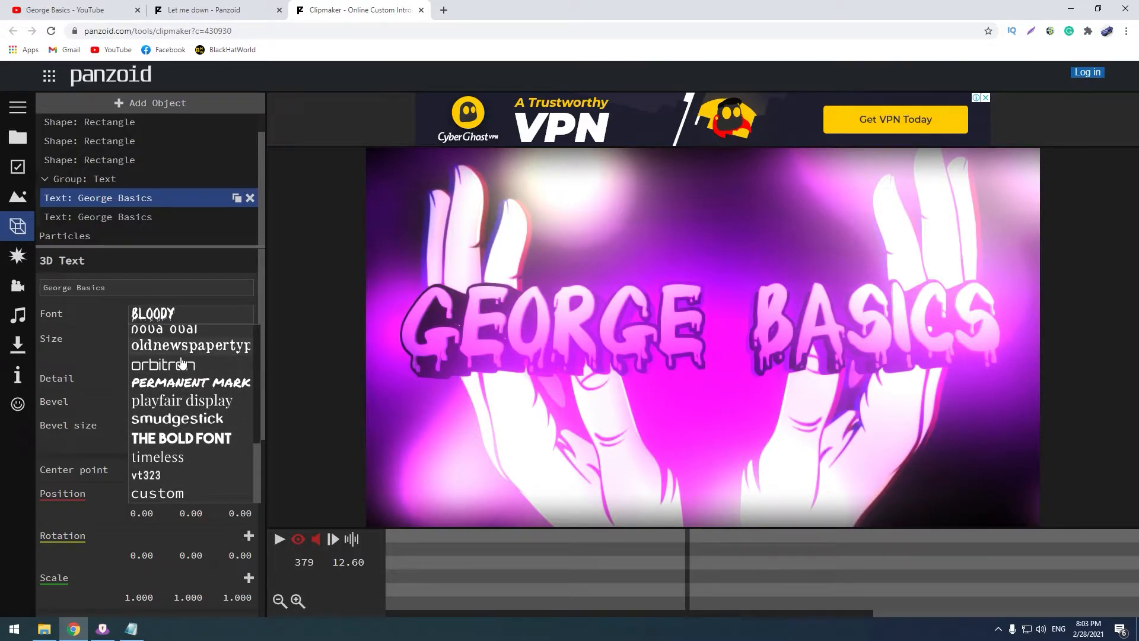
pyautogui.scroll(4, 202, 451)
pyautogui.scroll(1, 199, 447)
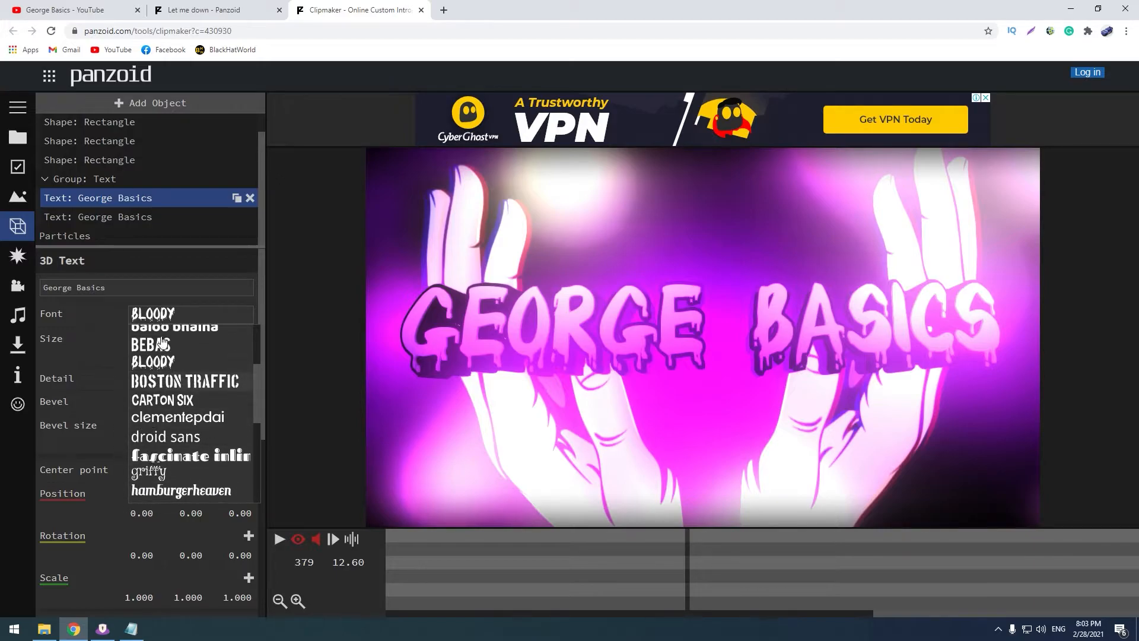
pyautogui.click(95, 316)
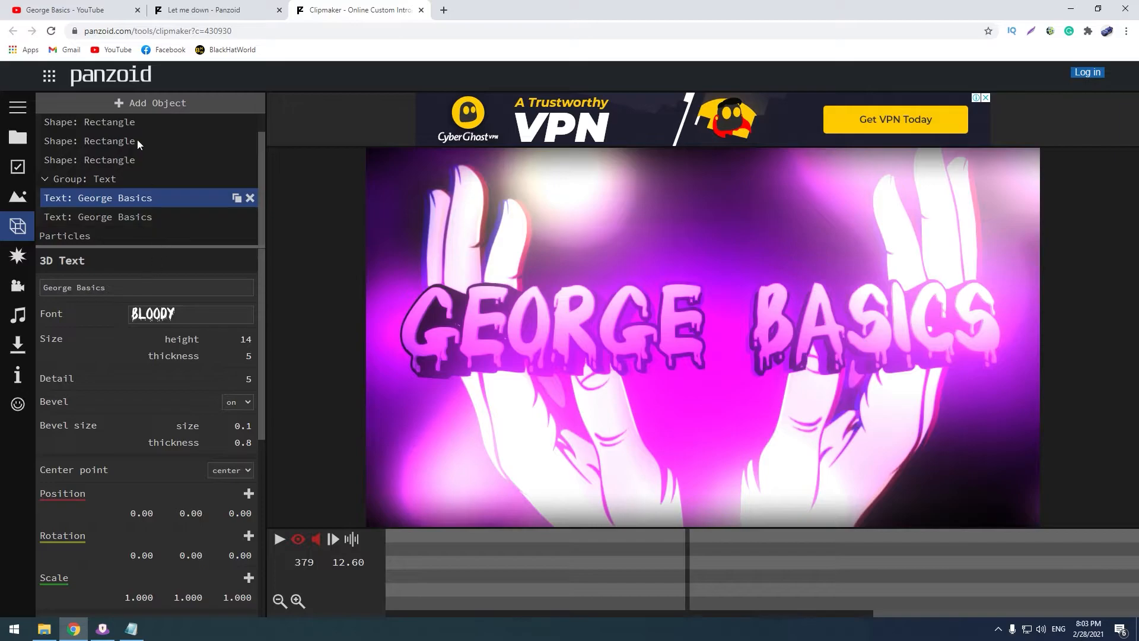
pyautogui.scroll(1, 155, 162)
pyautogui.scroll(-4, 158, 291)
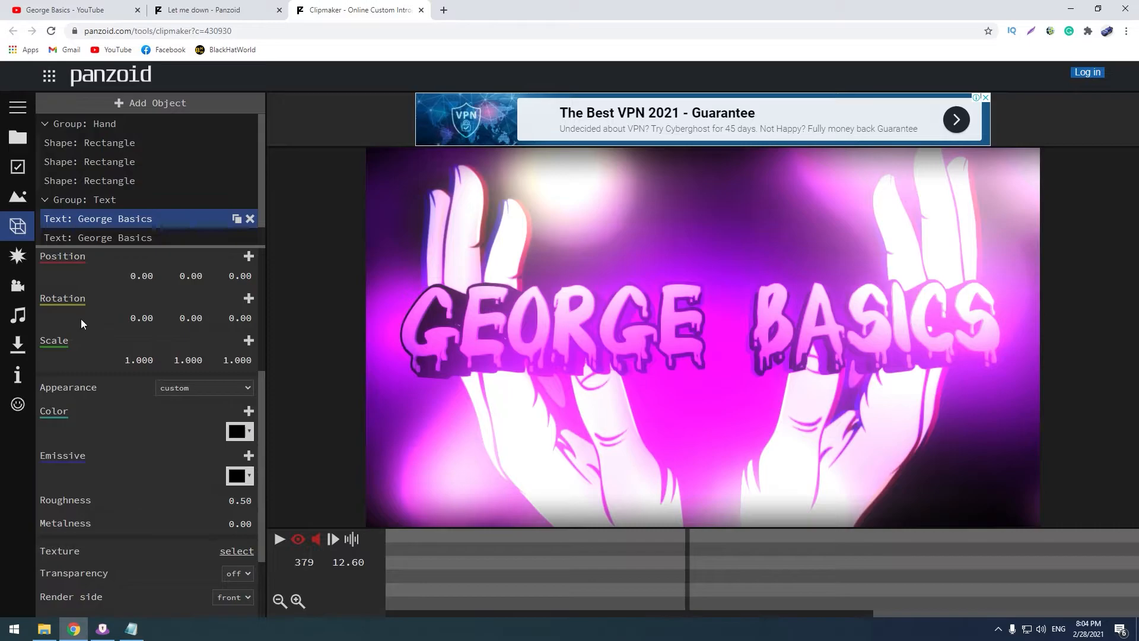
pyautogui.scroll(2, 109, 415)
pyautogui.scroll(1, 155, 396)
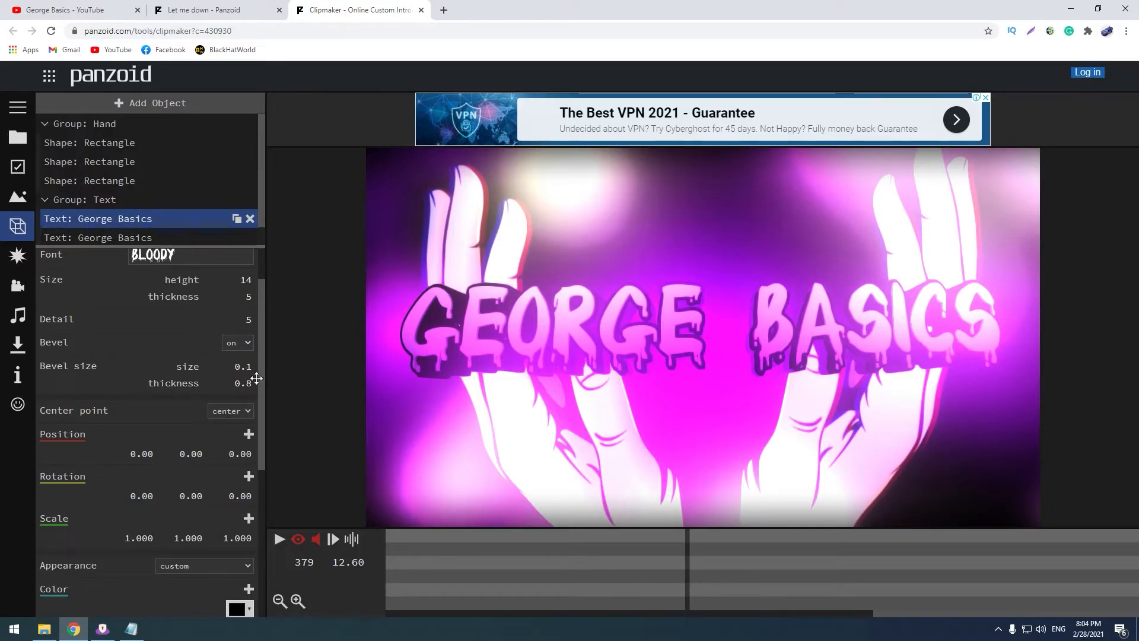
pyautogui.scroll(-5, 219, 407)
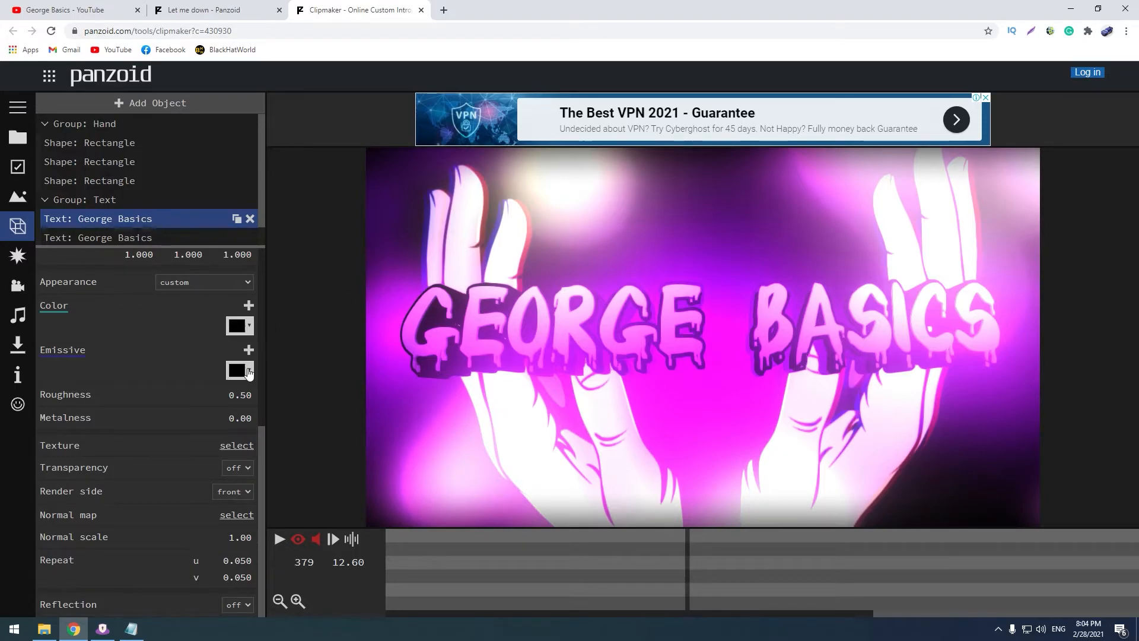
pyautogui.scroll(-1, 223, 214)
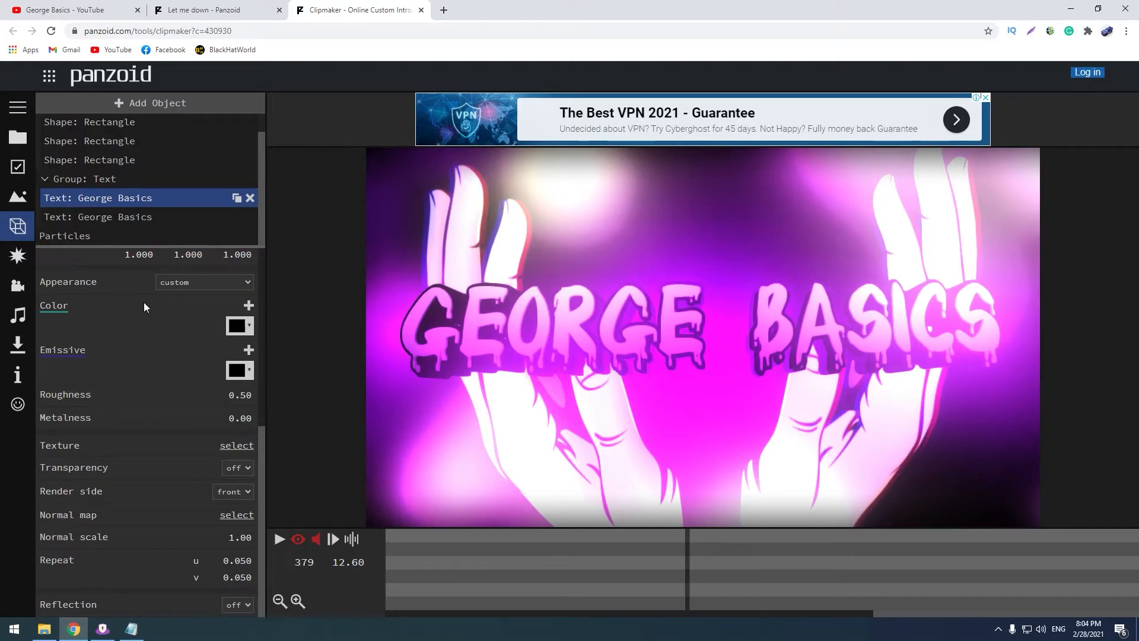
# Step: Set the color of the second George Basics text object to red and play the animation briefly to check it
pyautogui.click(168, 221)
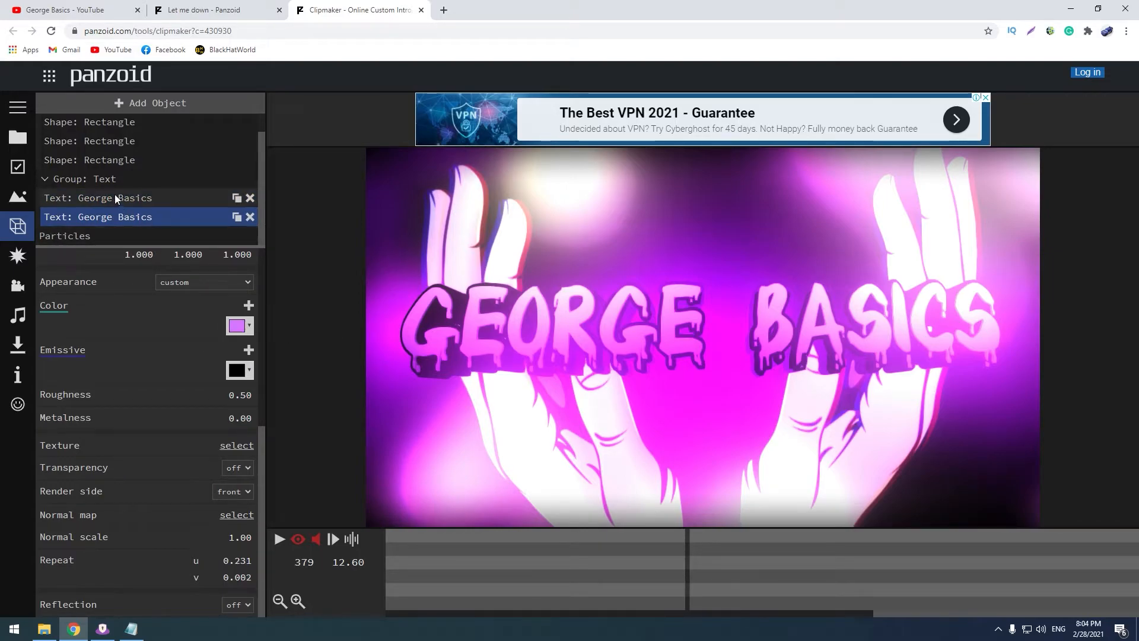
pyautogui.click(239, 328)
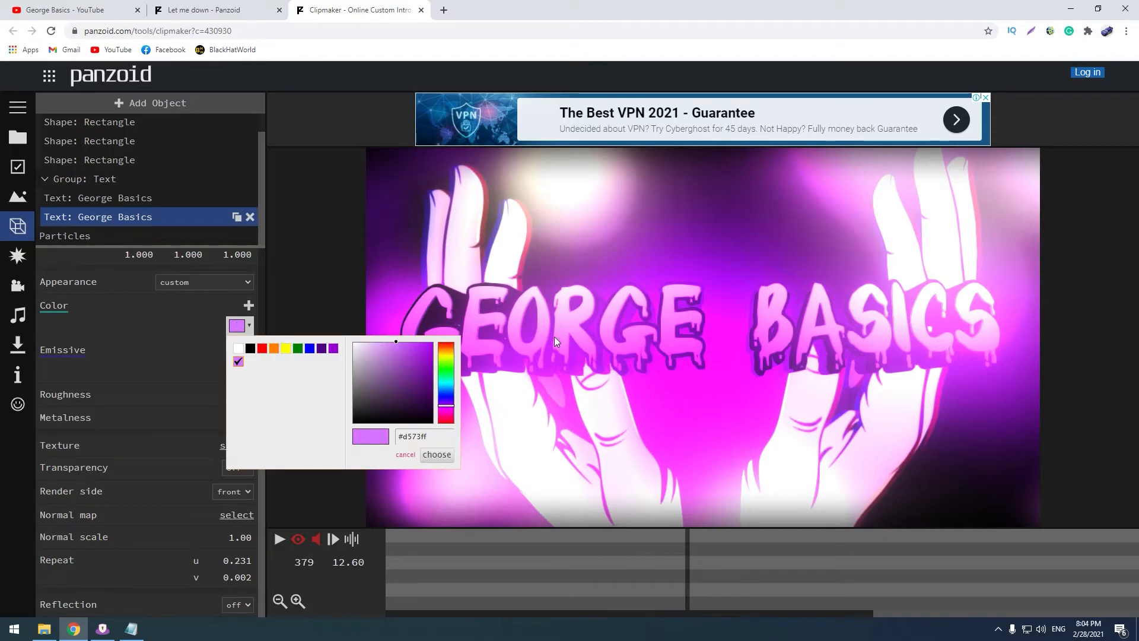
pyautogui.click(261, 347)
pyautogui.click(300, 259)
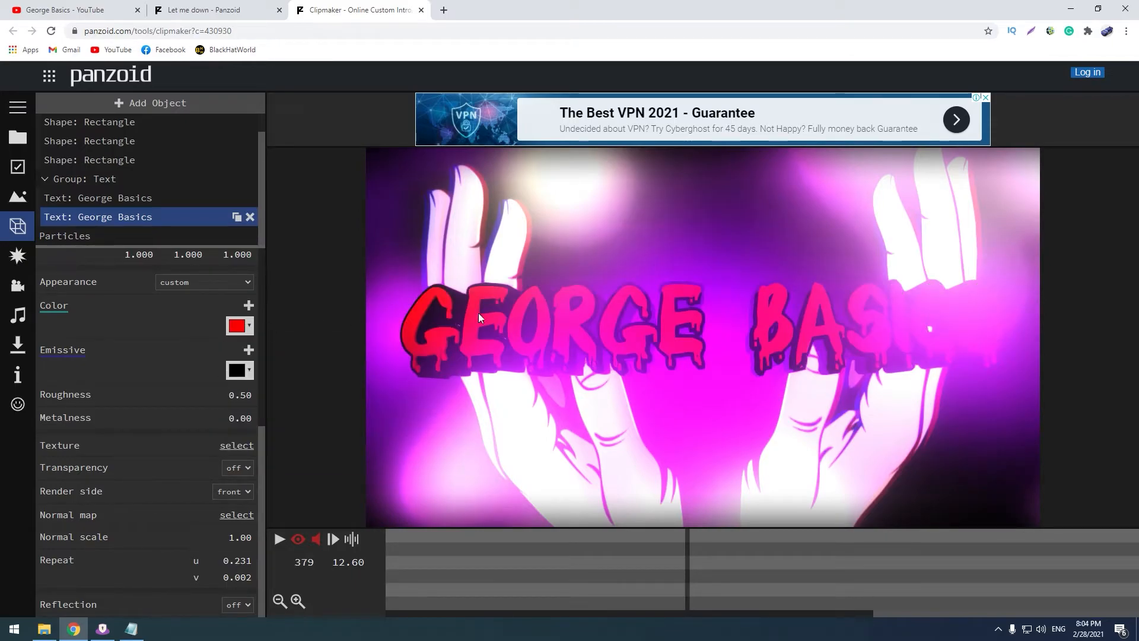
pyautogui.click(280, 540)
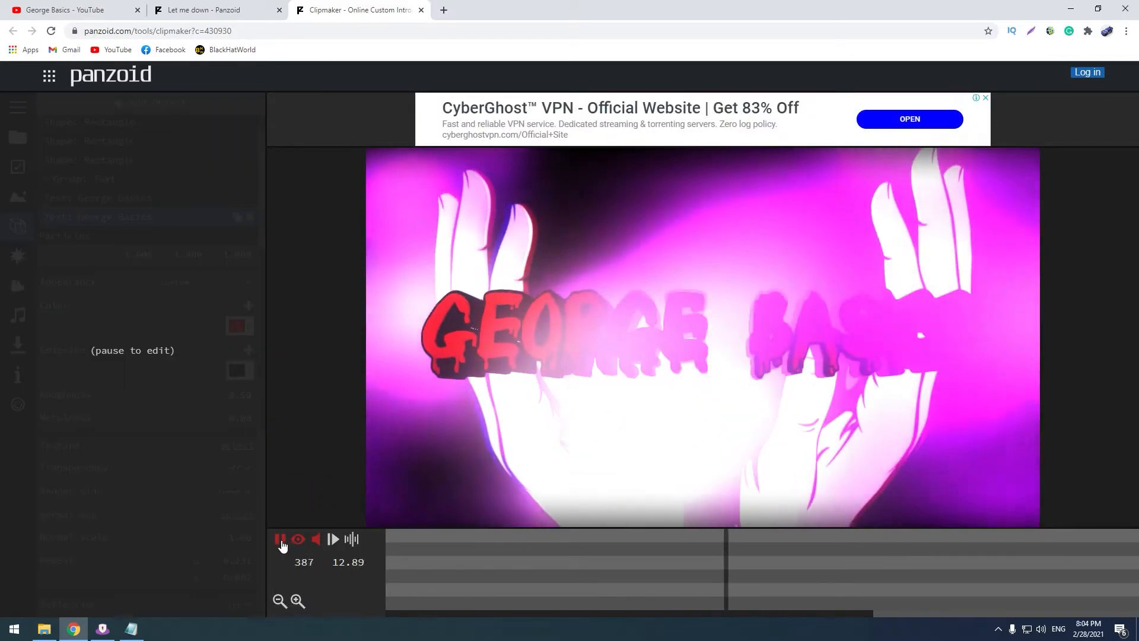
pyautogui.click(712, 343)
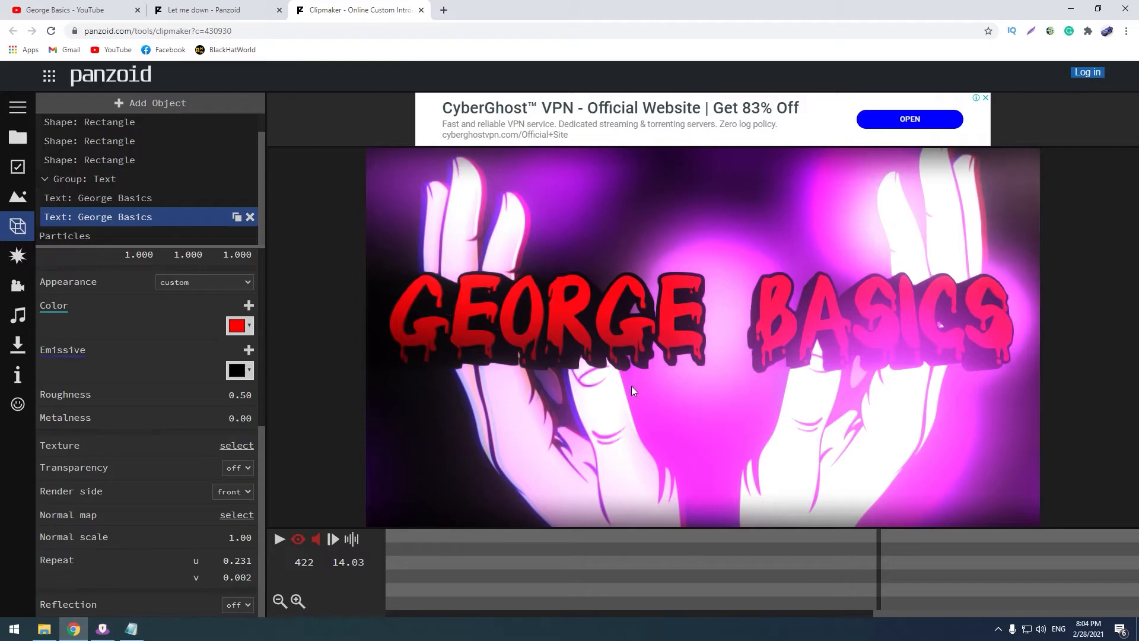
# Step: Open the file chooser for the audio track's audio file and close it without picking a file
pyautogui.click(1007, 565)
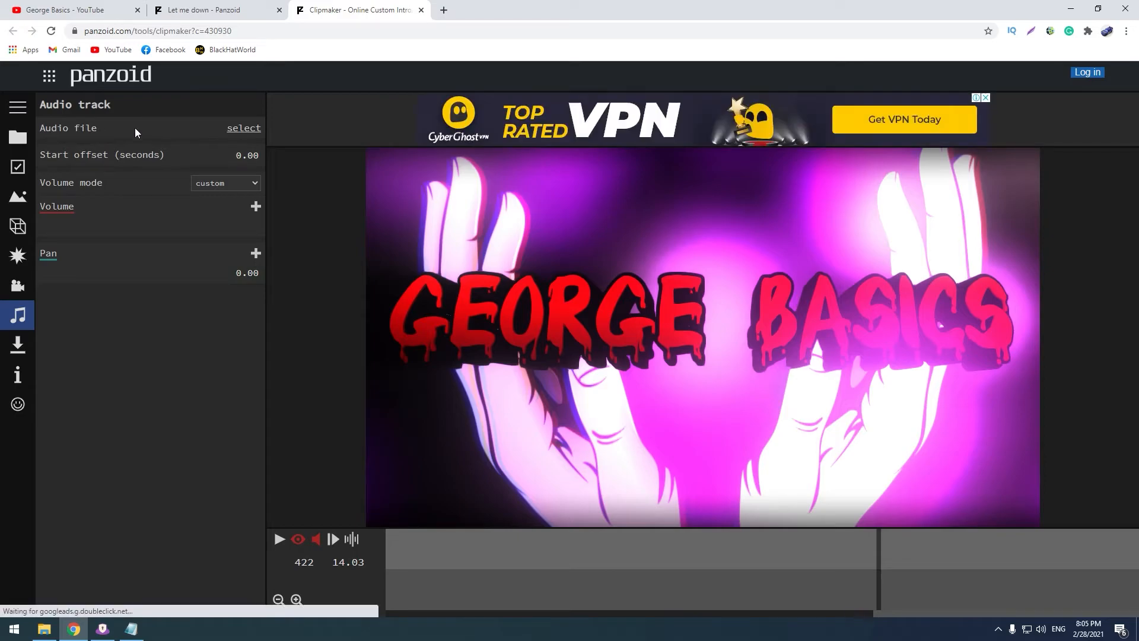
pyautogui.click(254, 128)
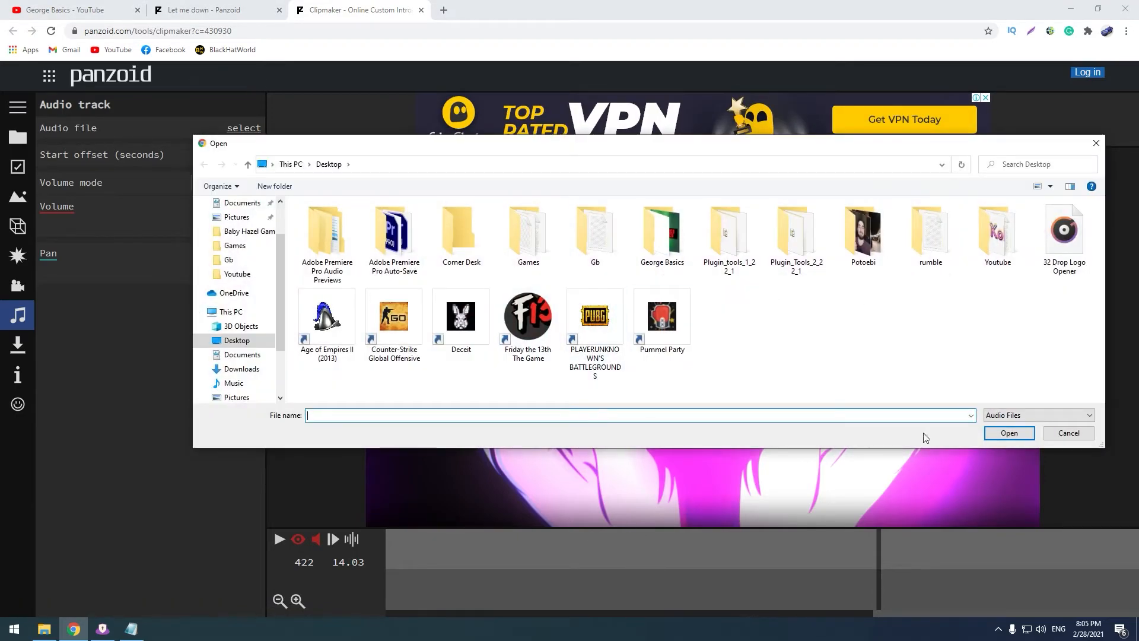
pyautogui.click(1096, 143)
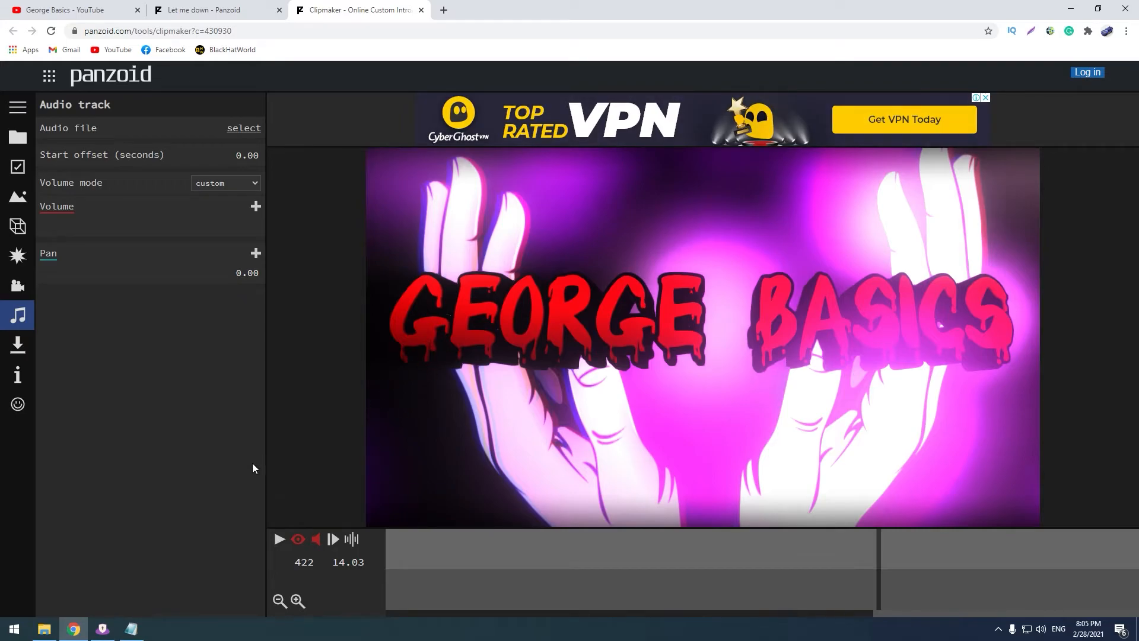
# Step: Preview the customized intro by moving to an earlier point in the timeline and playing it back
pyautogui.click(279, 540)
pyautogui.moveTo(454, 562); pyautogui.dragTo(103, 527)
pyautogui.click(582, 546)
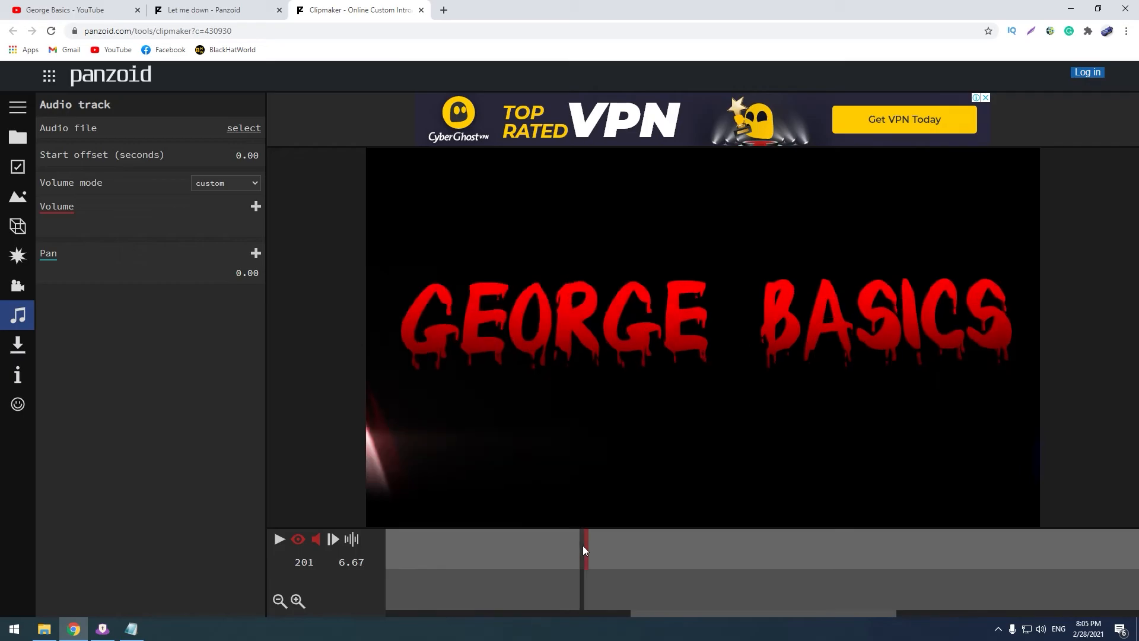
pyautogui.click(279, 539)
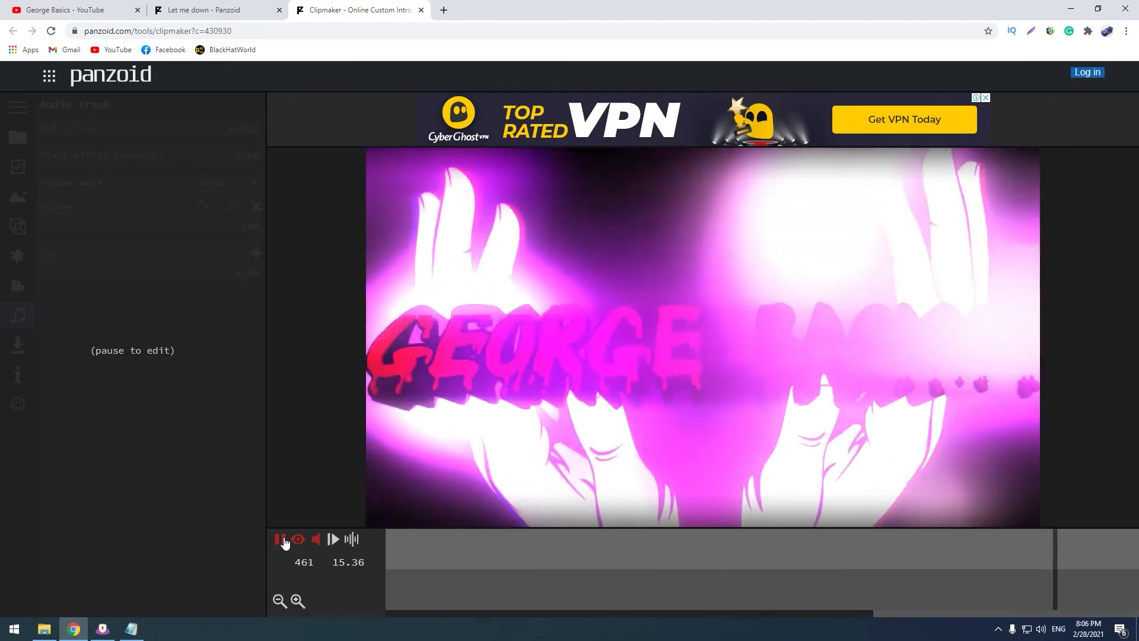
pyautogui.click(279, 539)
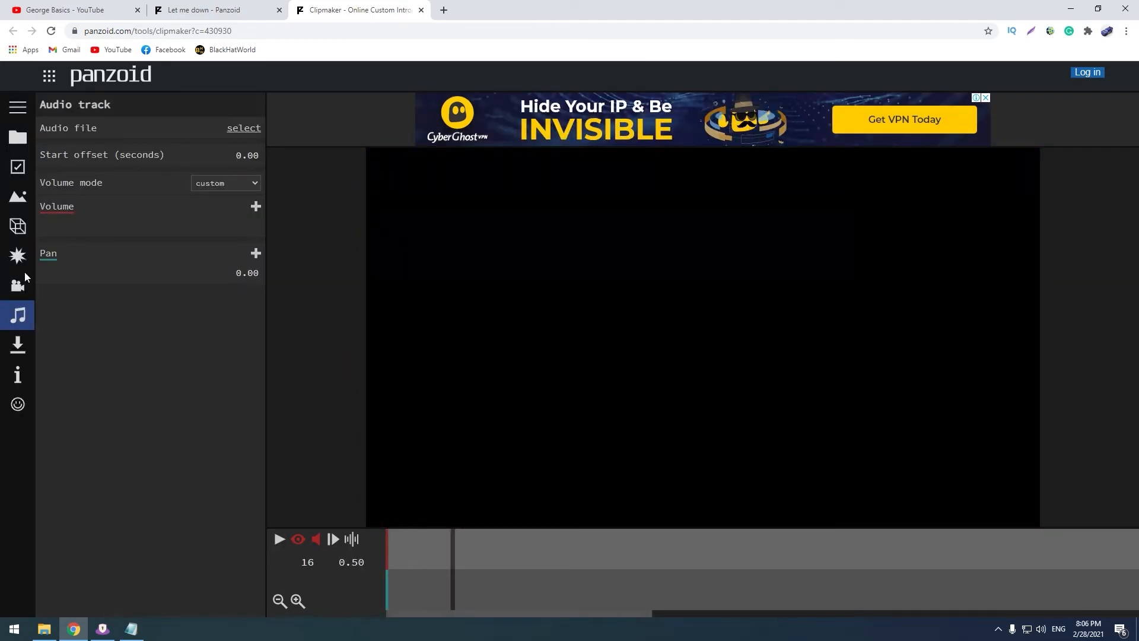
# Step: Start rendering the video for download in extreme quality (slow) mode
pyautogui.click(16, 347)
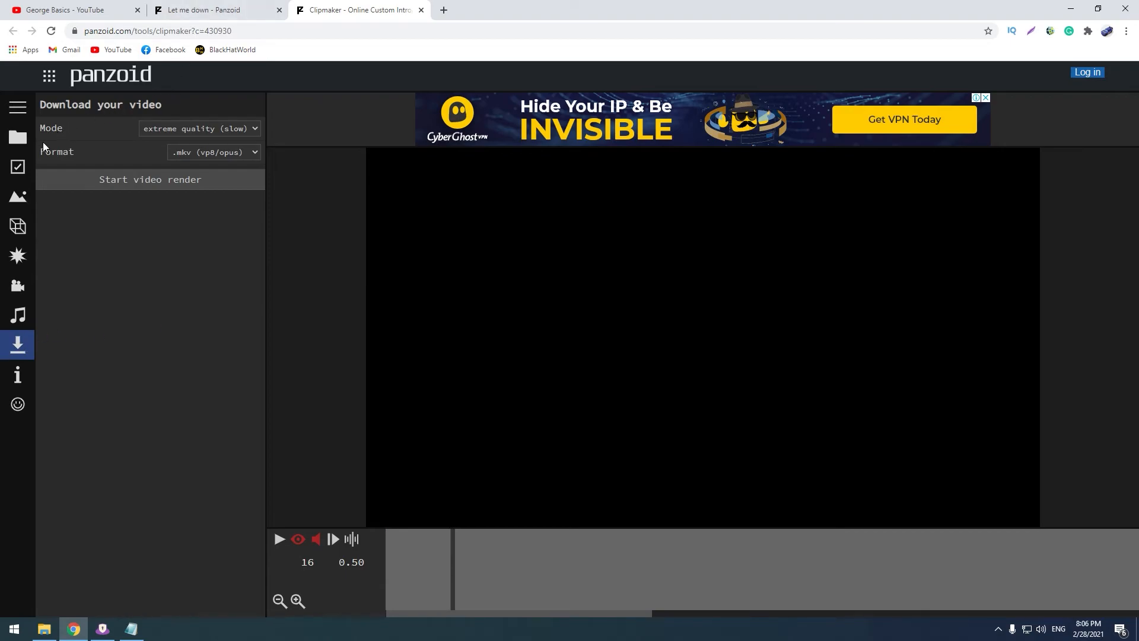
pyautogui.click(167, 130)
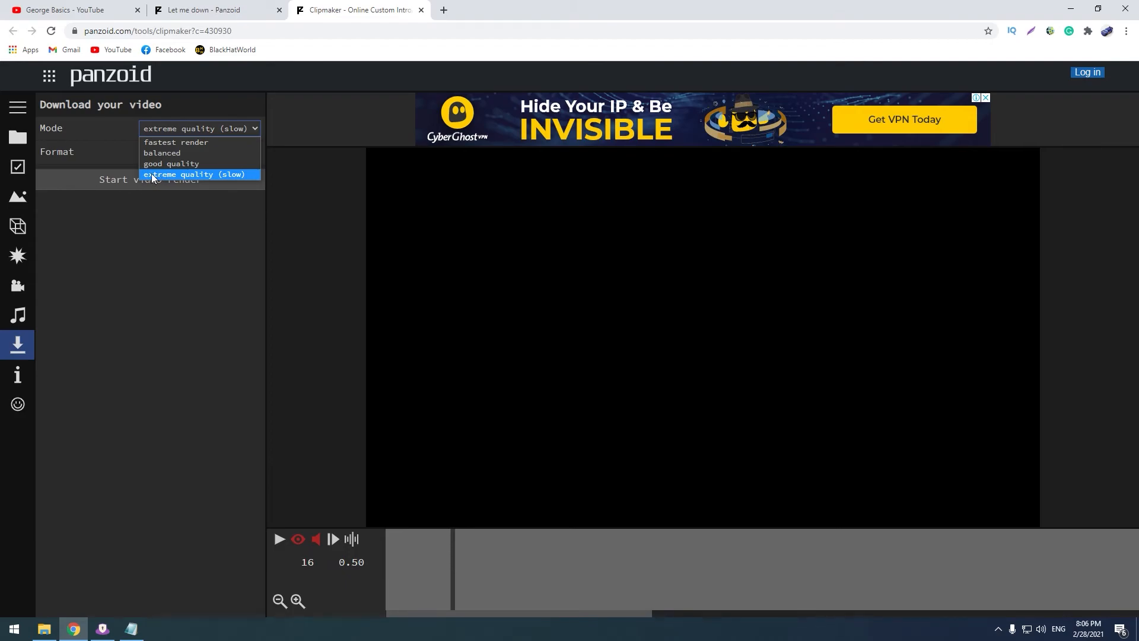
pyautogui.click(184, 174)
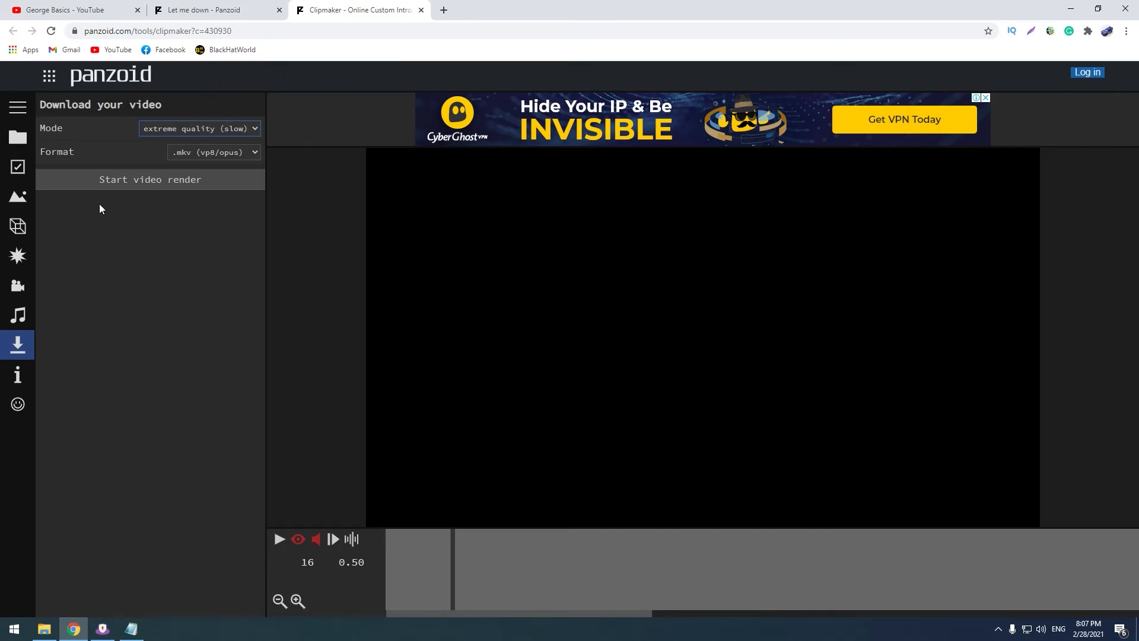
pyautogui.click(133, 178)
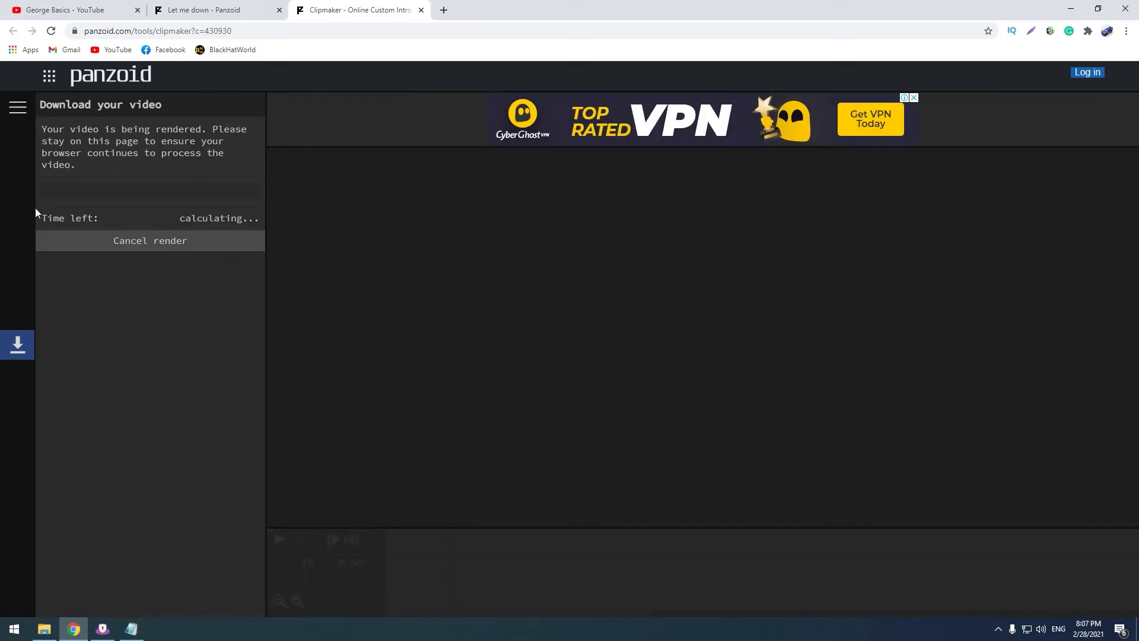